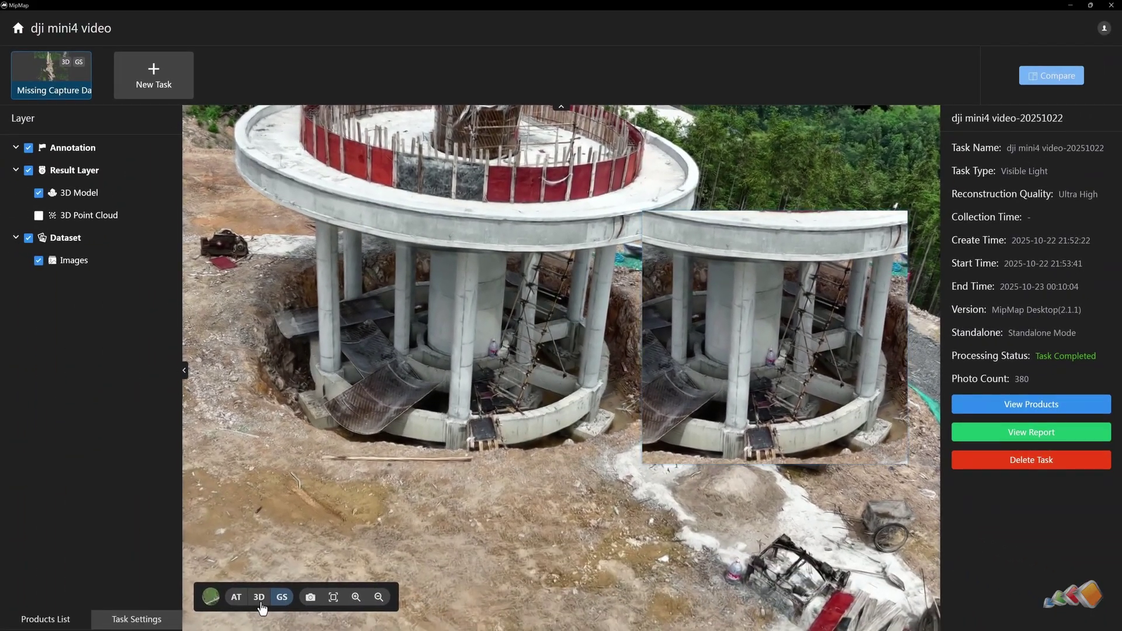
# - Switch the viewer to the textured 3D mesh, hide the Images layer, and zoom in on the structure
pyautogui.click(261, 609)
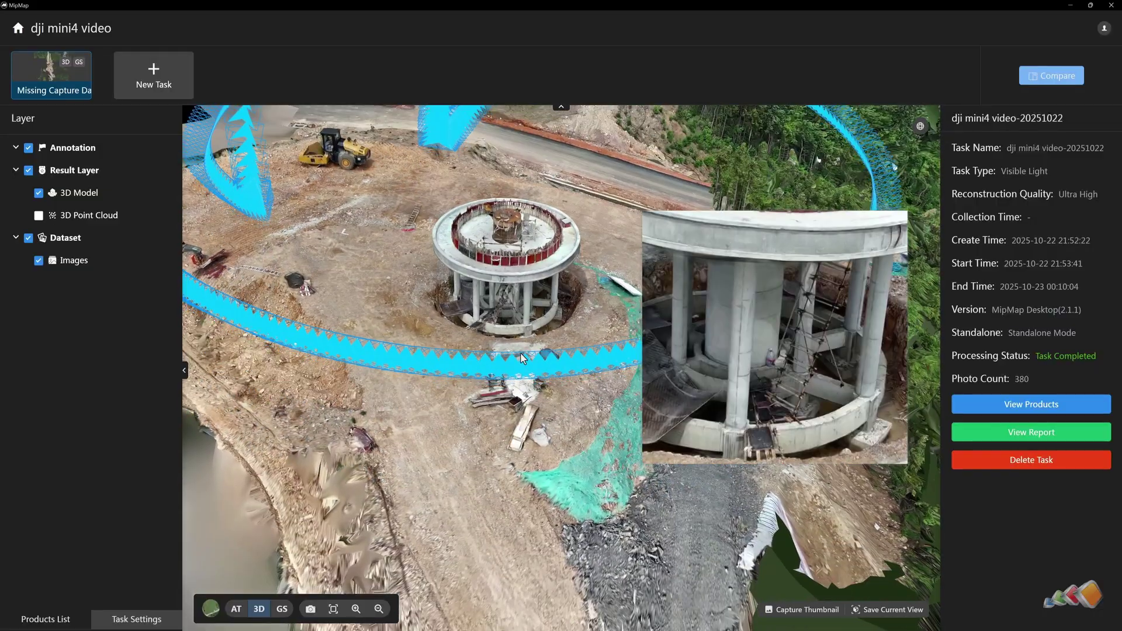
pyautogui.moveTo(79, 259)
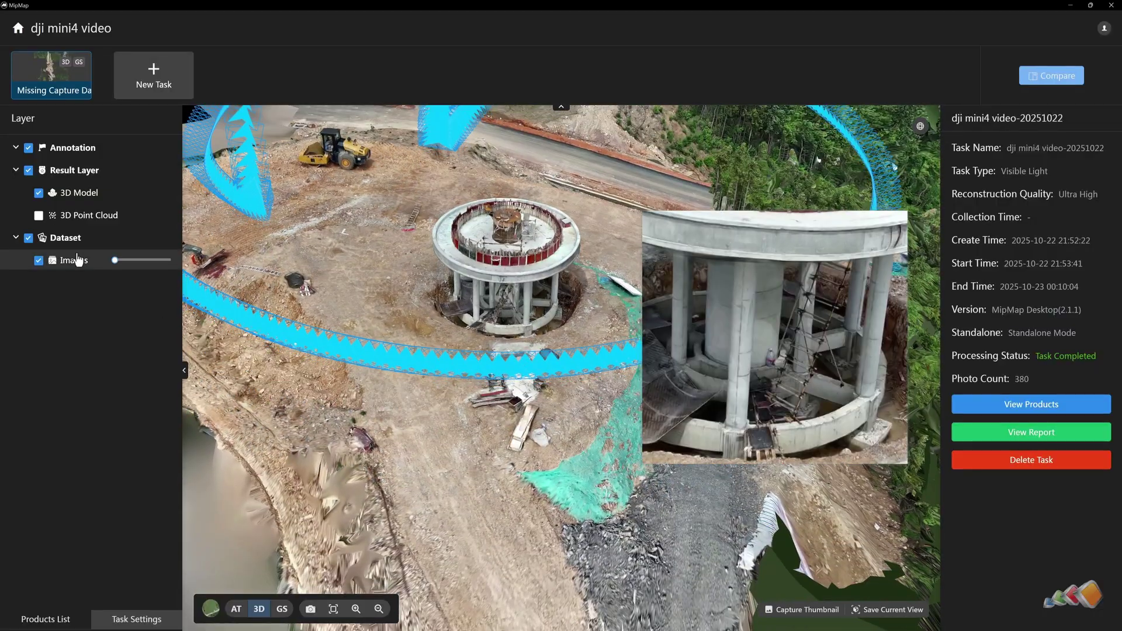
pyautogui.click(38, 261)
pyautogui.scroll(5, 496, 309)
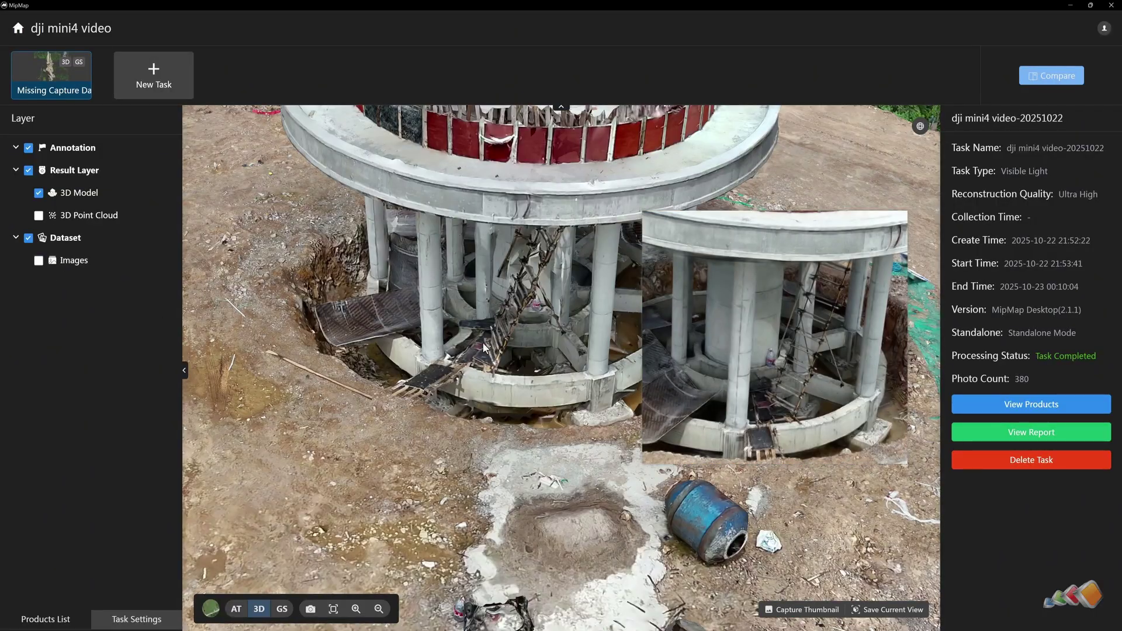
pyautogui.scroll(5, 520, 387)
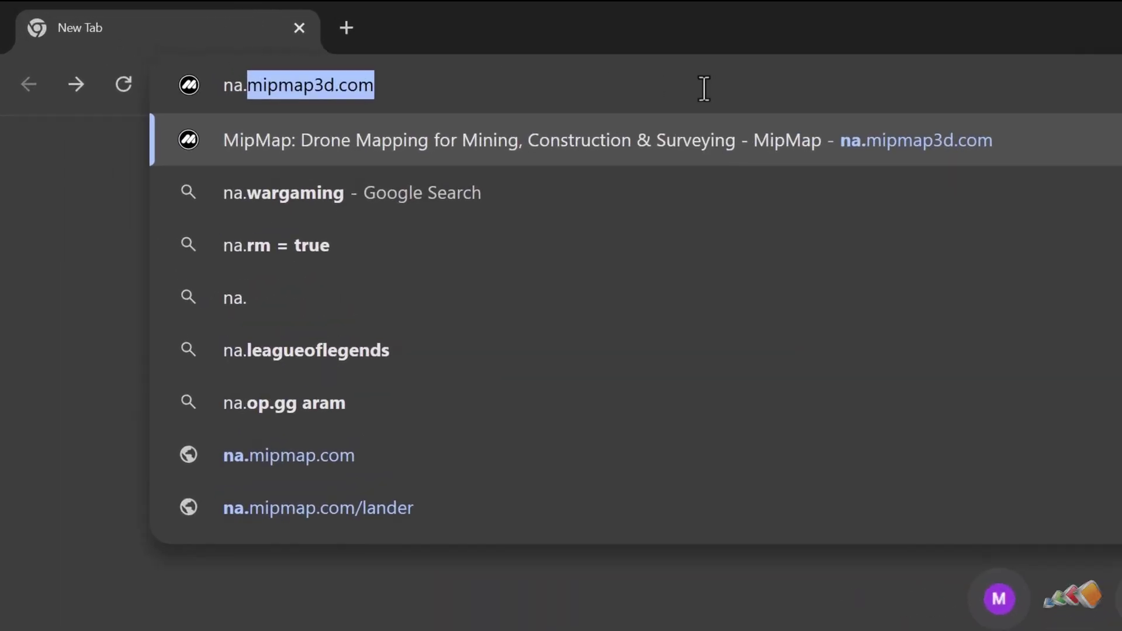
# - Open na.mipmap3d.com and accept the site's cookies
pyautogui.press('Right')
pyautogui.press('Return')
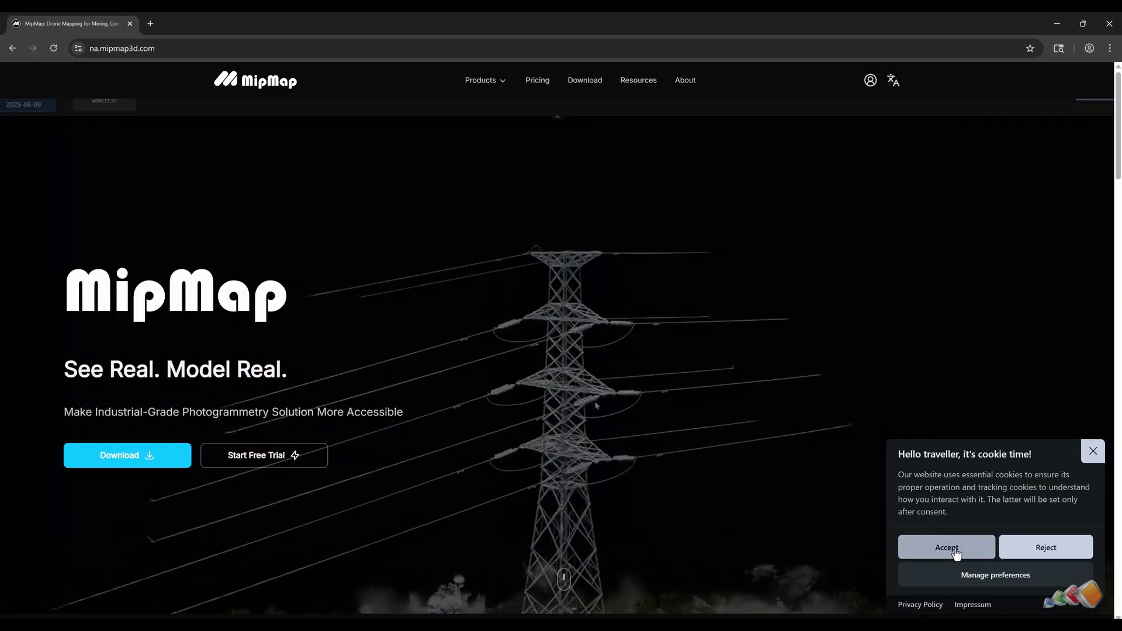
pyautogui.click(954, 552)
# - Register a new MipMap account with a country/region, agreeing to the User Agreement and Privacy Policy
pyautogui.click(871, 82)
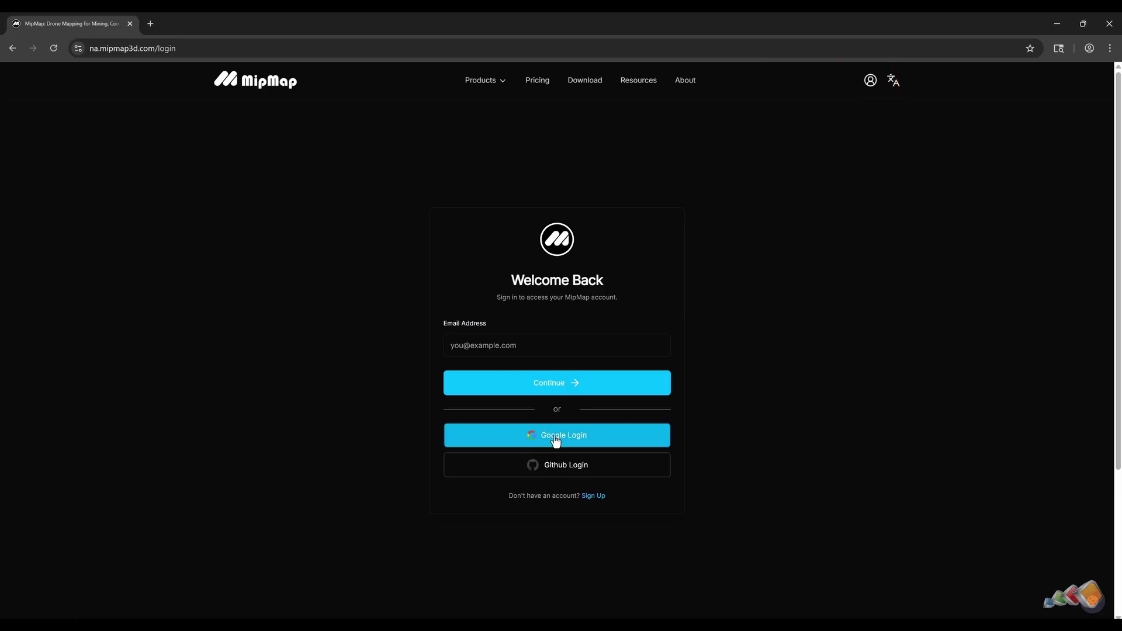
pyautogui.click(555, 439)
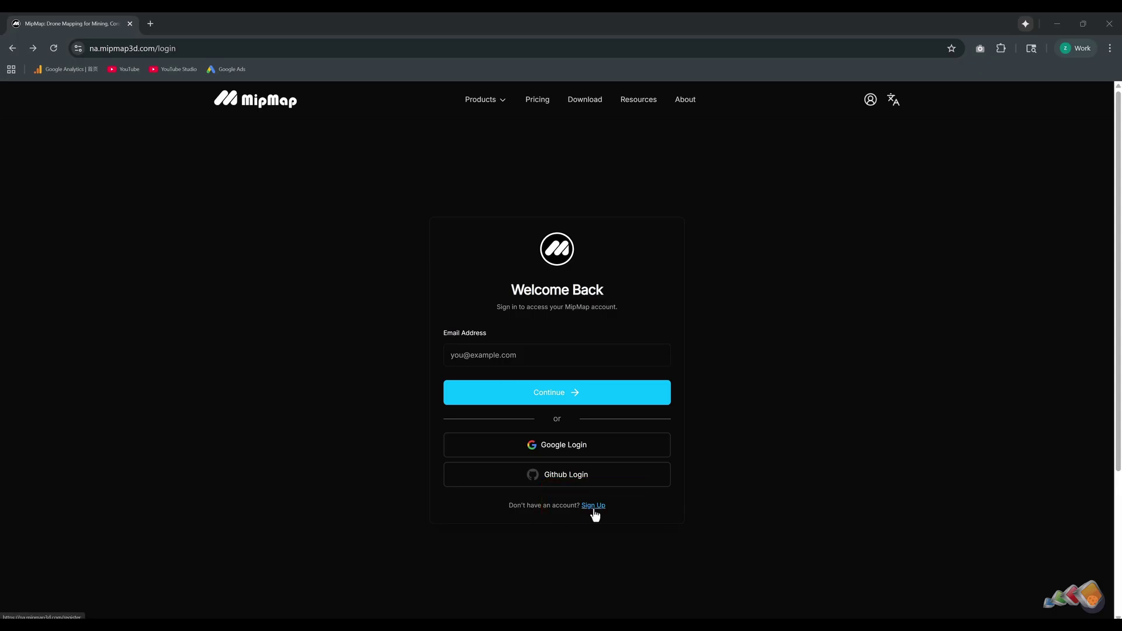
pyautogui.click(593, 506)
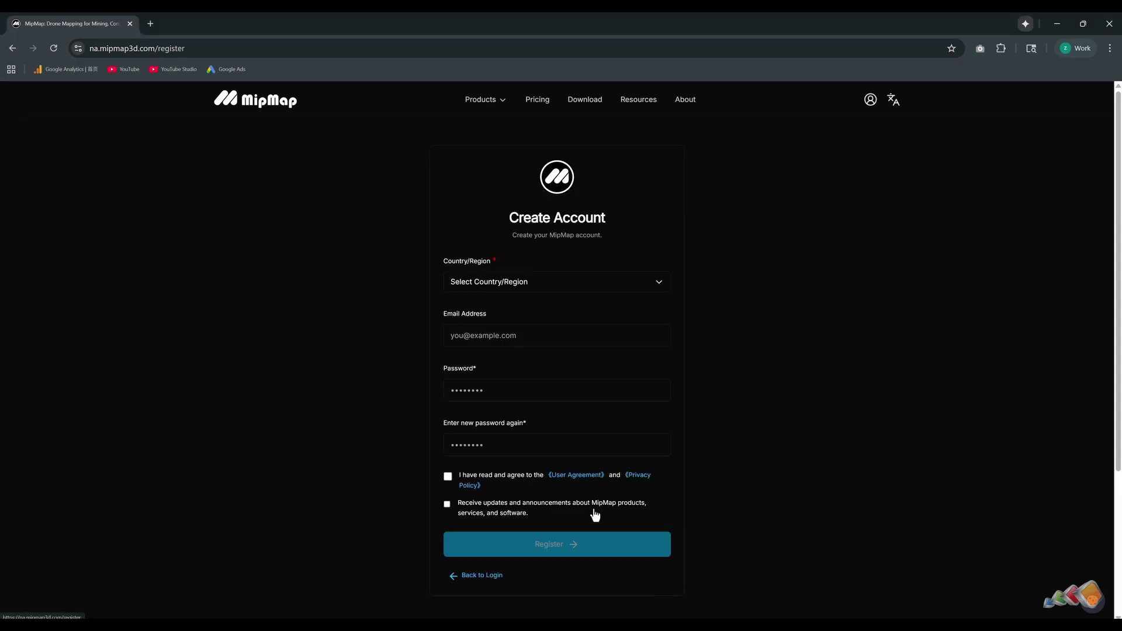
pyautogui.click(580, 285)
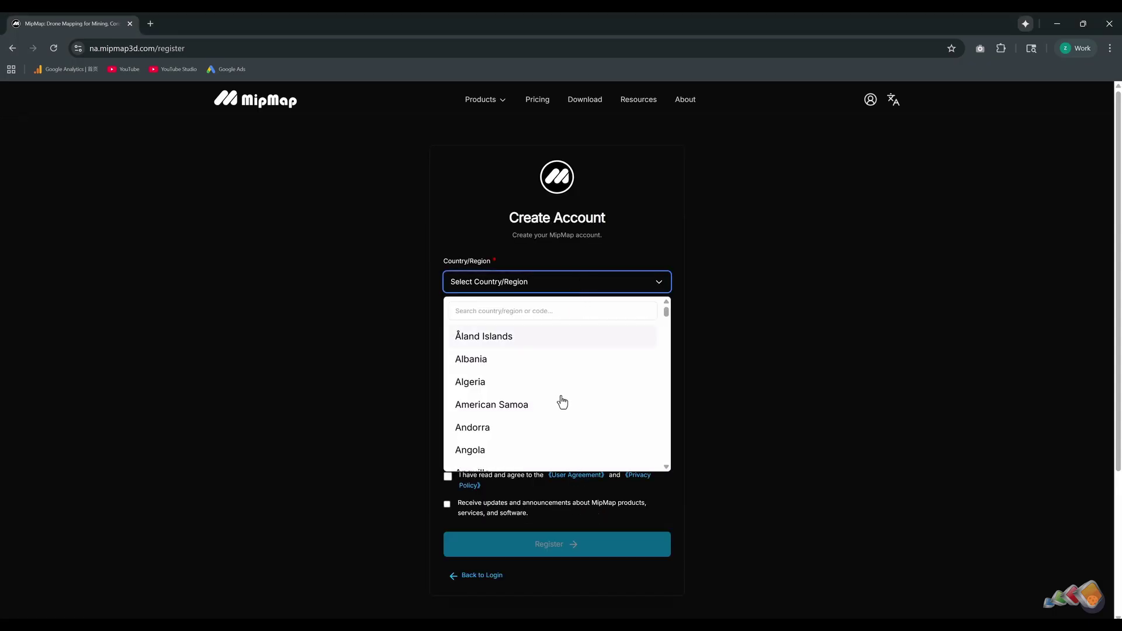
pyautogui.click(539, 283)
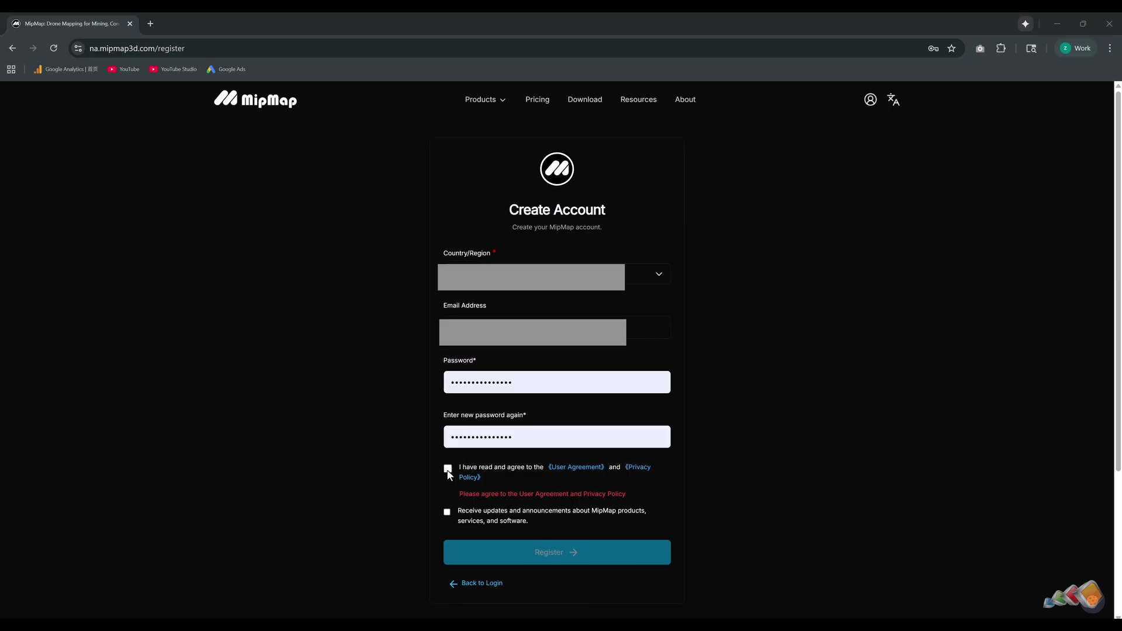
pyautogui.click(448, 470)
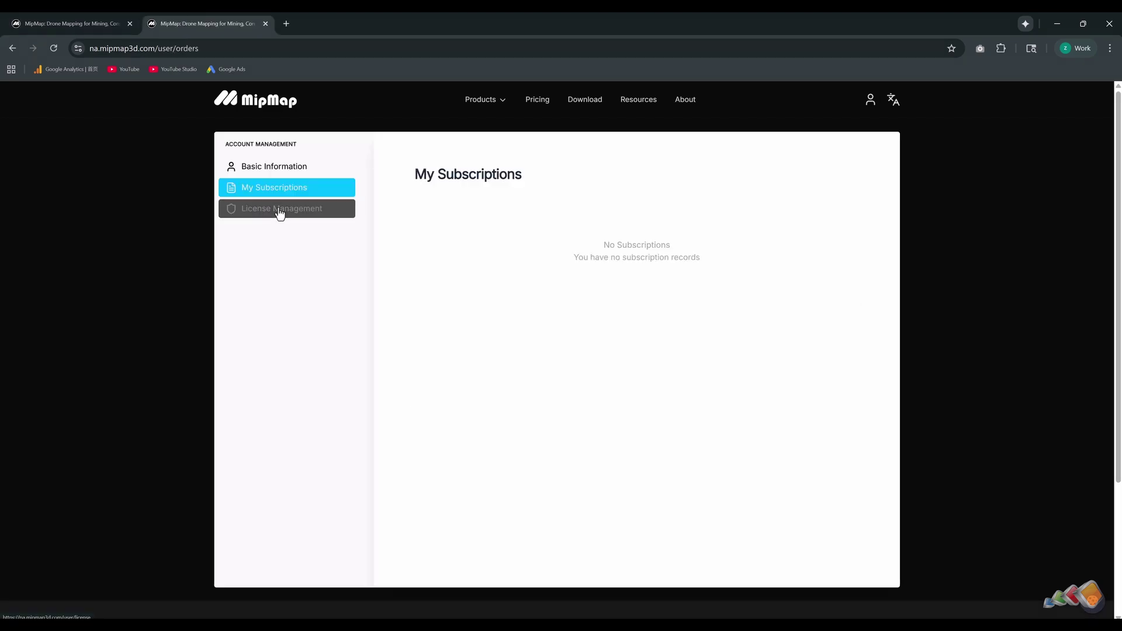
pyautogui.click(279, 210)
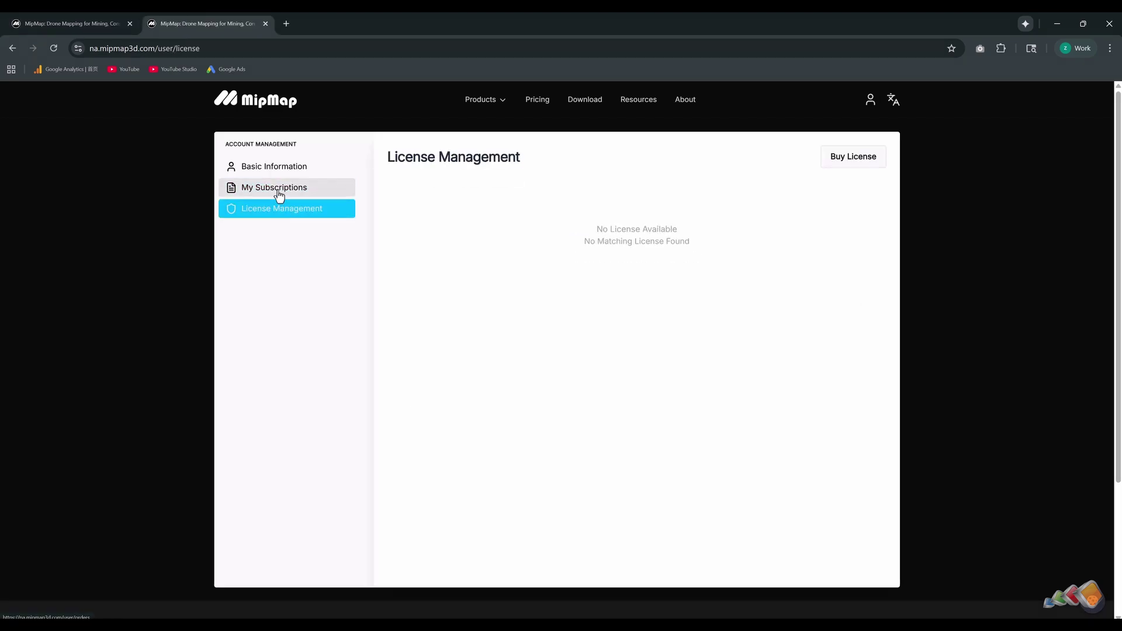
# - View the account's subscriptions, return to the MipMap homepage and start a free trial
pyautogui.click(278, 195)
pyautogui.click(241, 101)
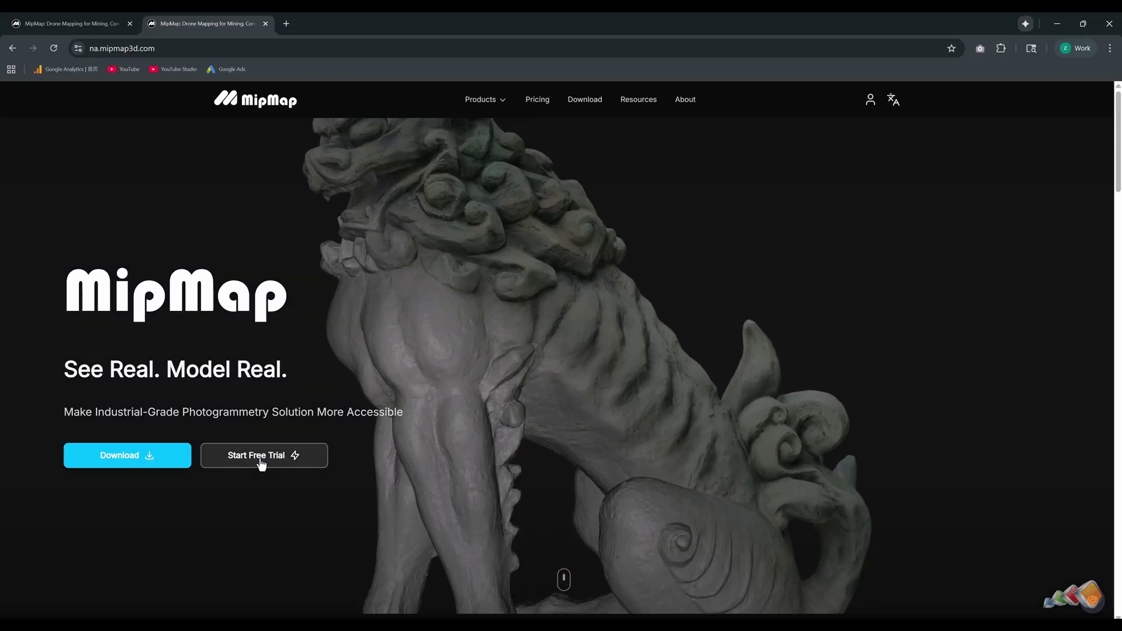
pyautogui.click(263, 466)
# - Run the MipMapDesktop 2.1.1 installer in English, accept the license, and install to the default folder
pyautogui.click(504, 584)
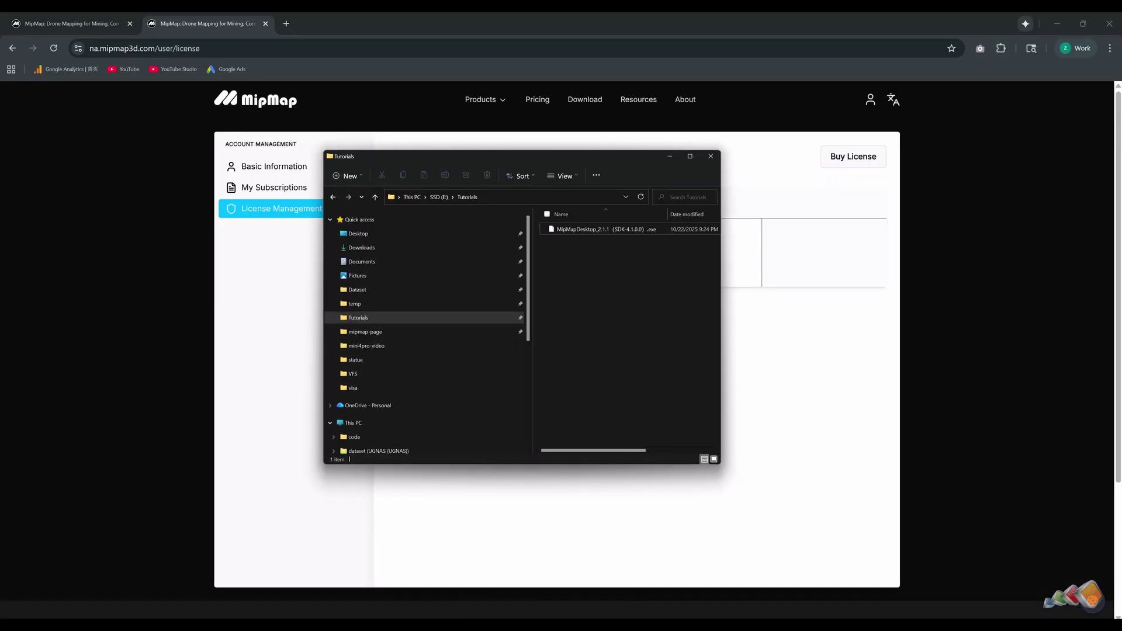
pyautogui.doubleClick(572, 232)
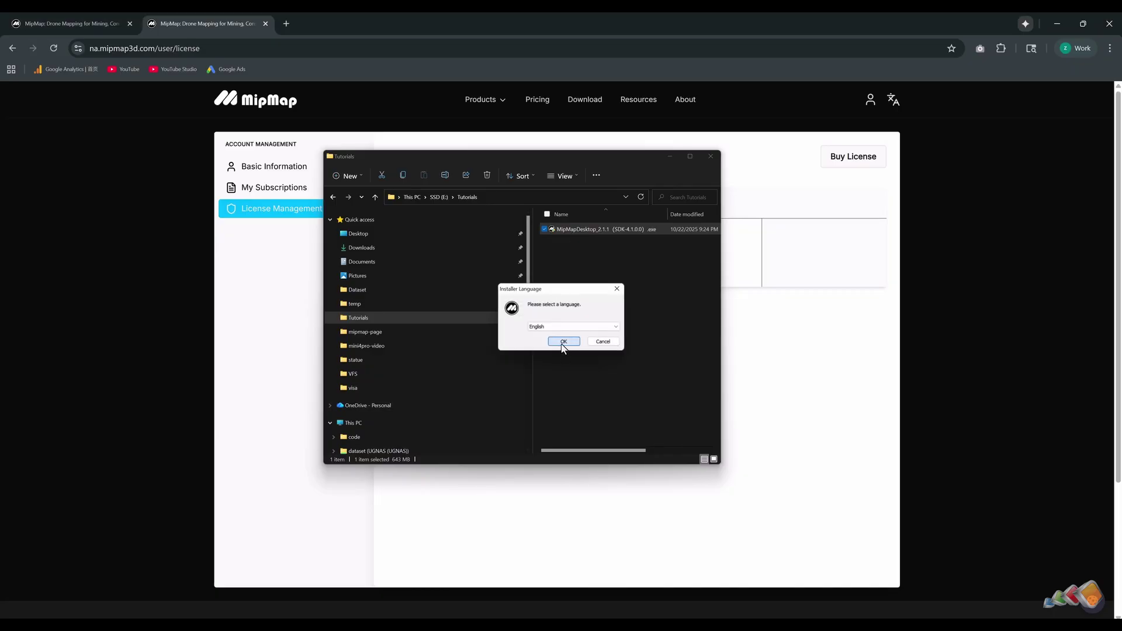
pyautogui.click(562, 342)
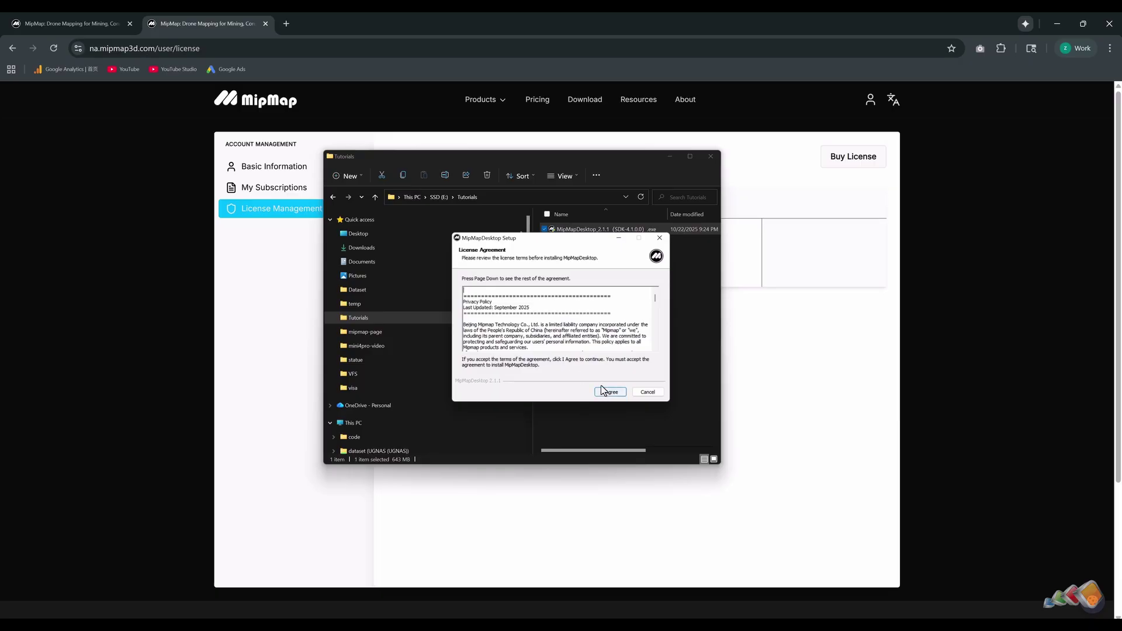
pyautogui.hotkey('ctrl', 'End')
pyautogui.click(609, 392)
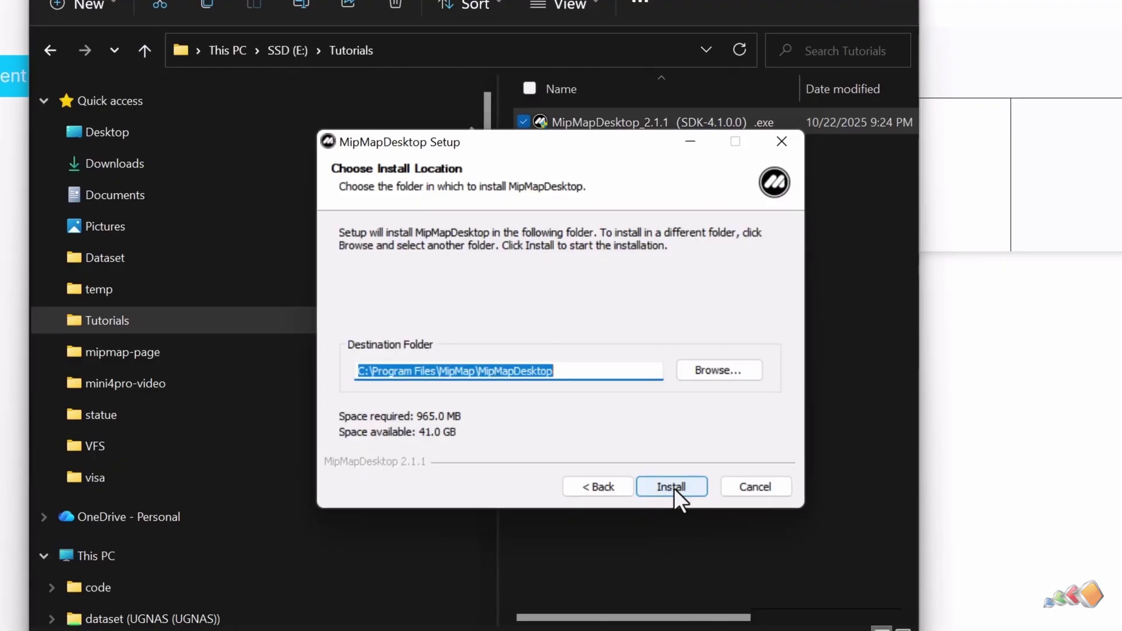
pyautogui.click(675, 487)
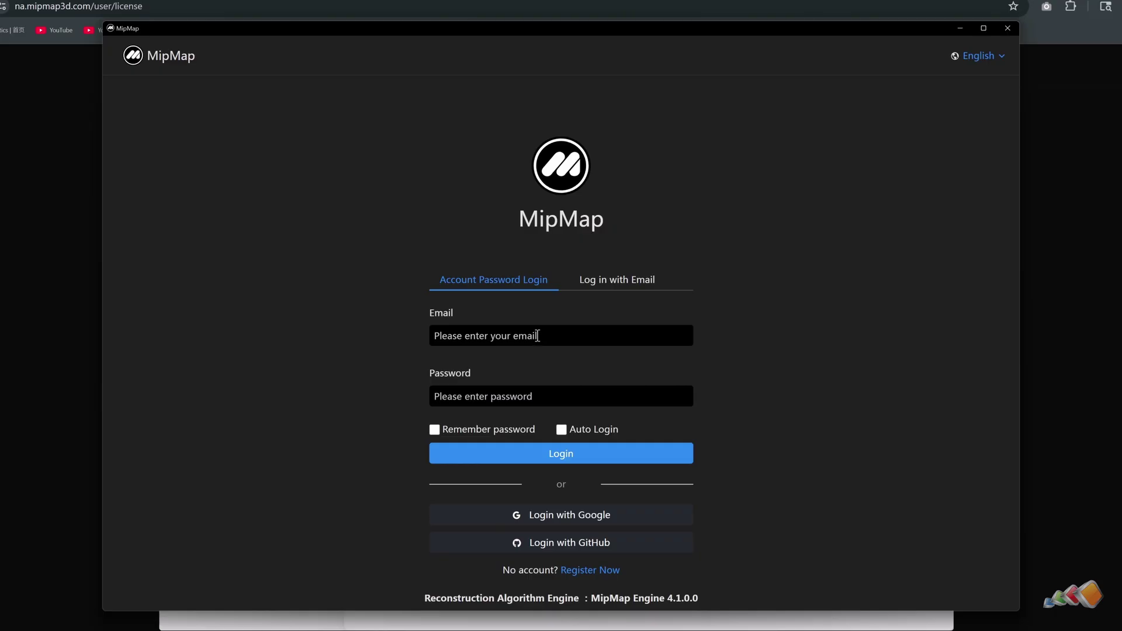
# - Log in with Remember password and Auto Login, then bind the Pro license
pyautogui.click(562, 430)
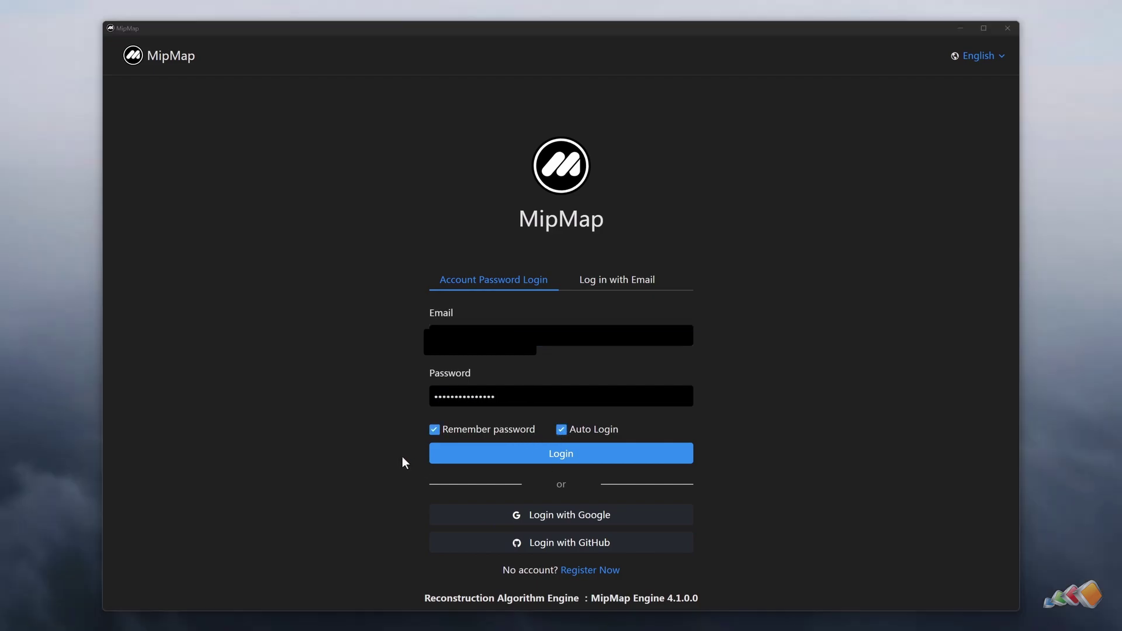
pyautogui.click(444, 454)
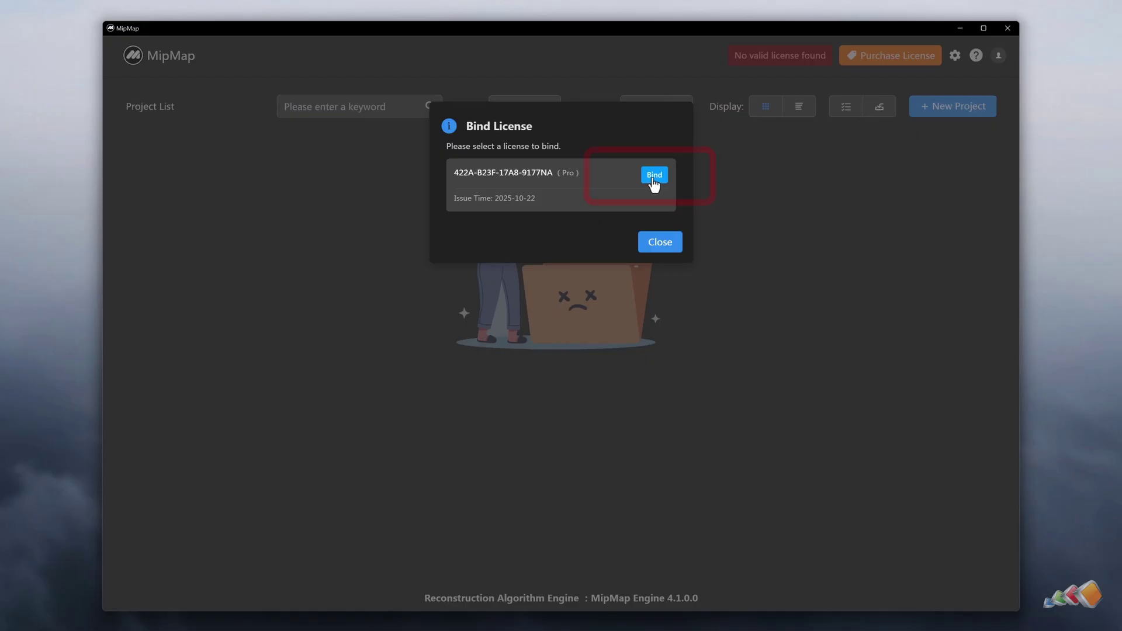
pyautogui.click(653, 179)
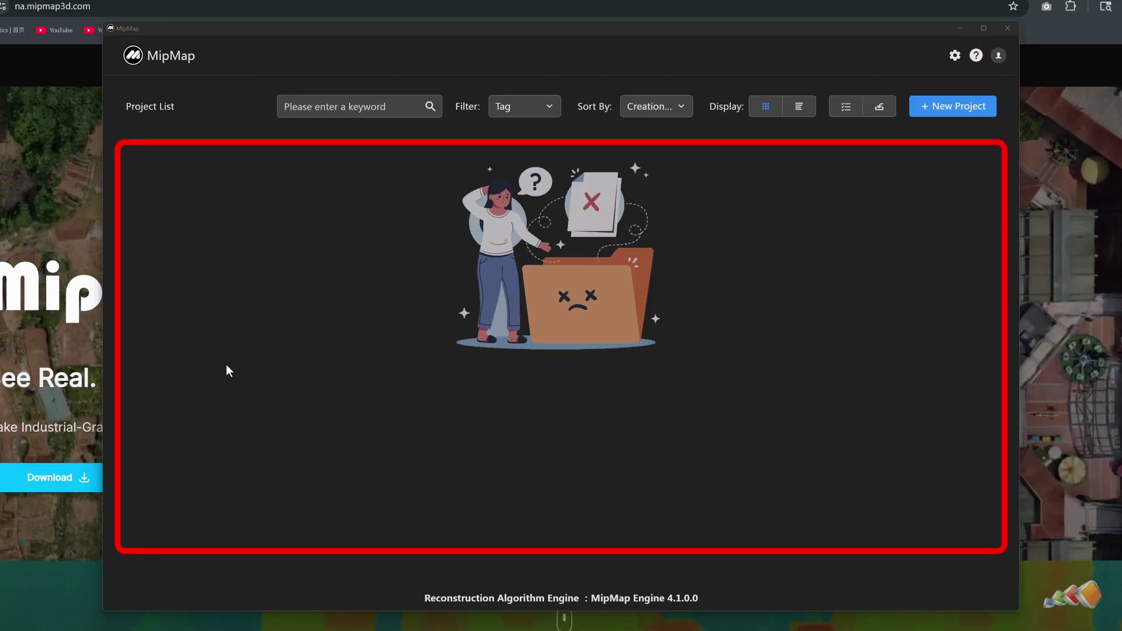
# - Create a new project named 'dji mini4 video'
pyautogui.click(946, 111)
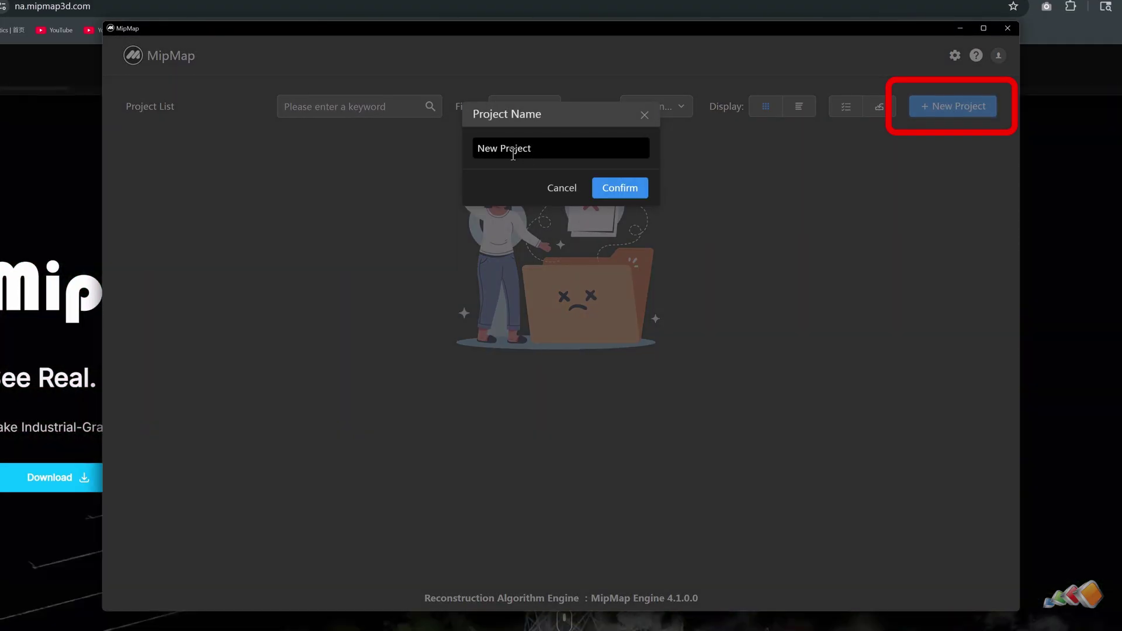
pyautogui.moveTo(544, 148); pyautogui.dragTo(384, 141)
pyautogui.write('dji mini4 video')
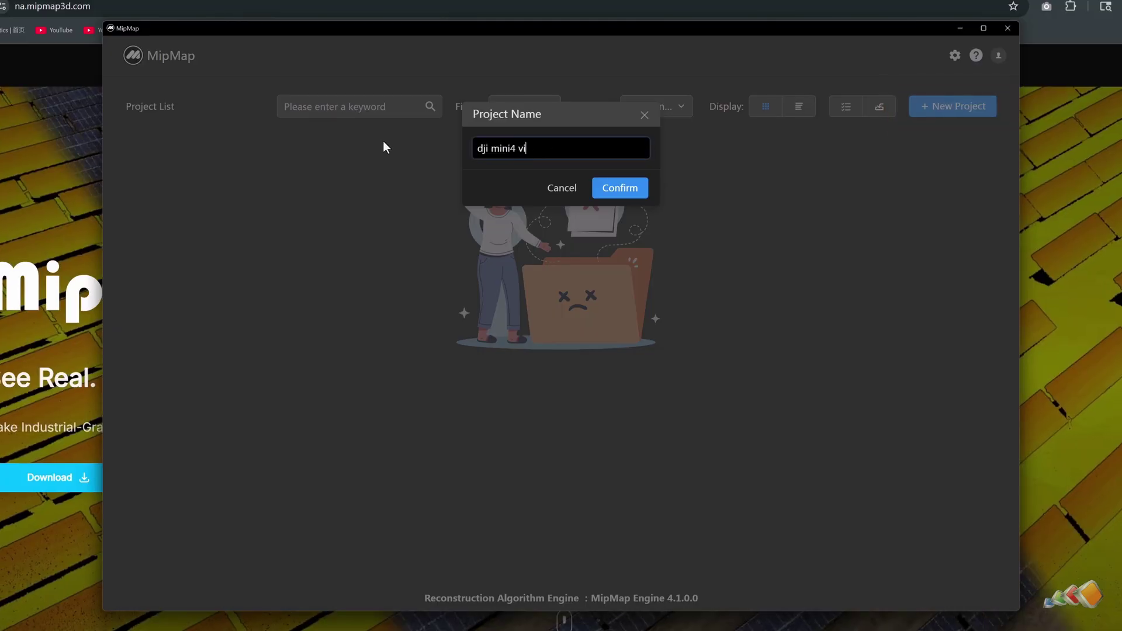
pyautogui.press('Return')
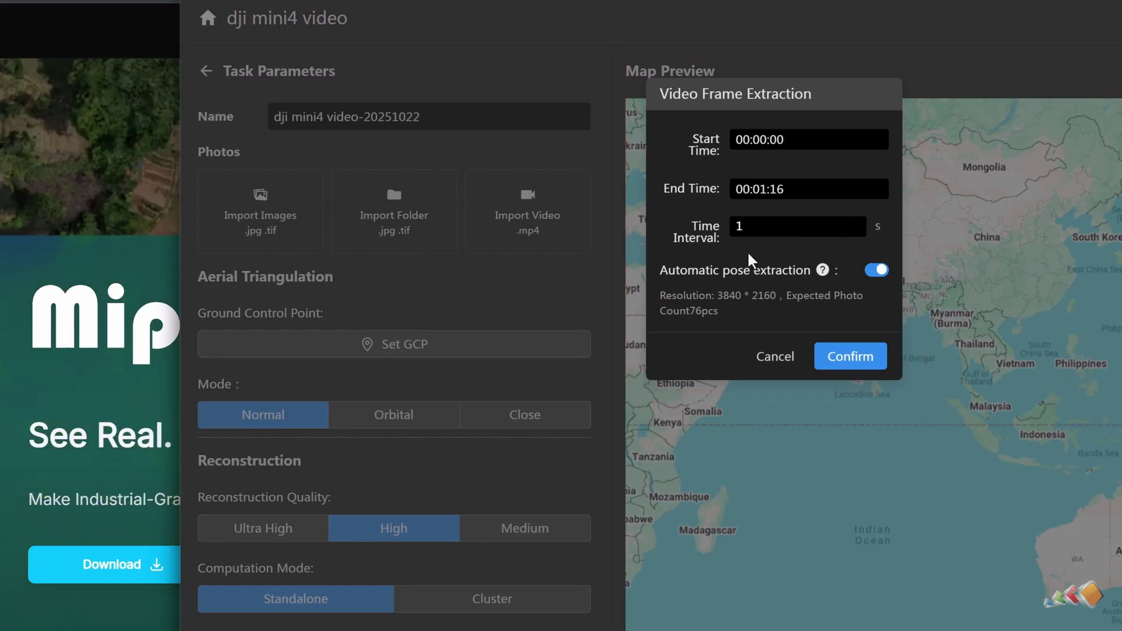
# - Try a 0.1 s frame interval, which raises the expected photo count from 76 to 760
pyautogui.moveTo(690, 311); pyautogui.dragTo(702, 313)
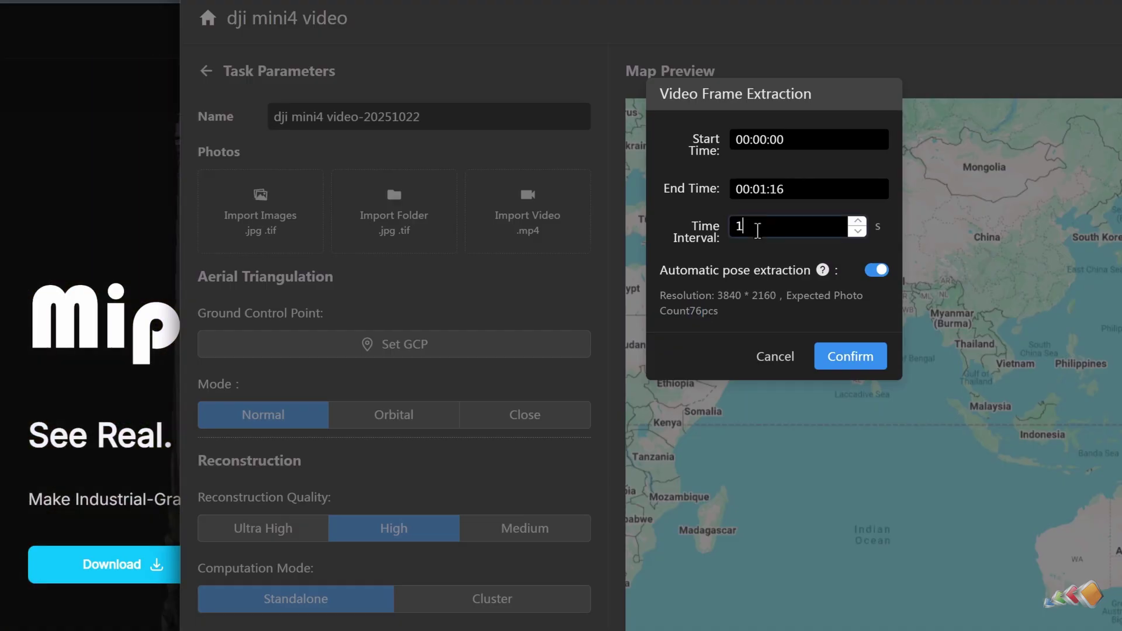
pyautogui.moveTo(756, 228); pyautogui.dragTo(715, 237)
pyautogui.write('0.1')
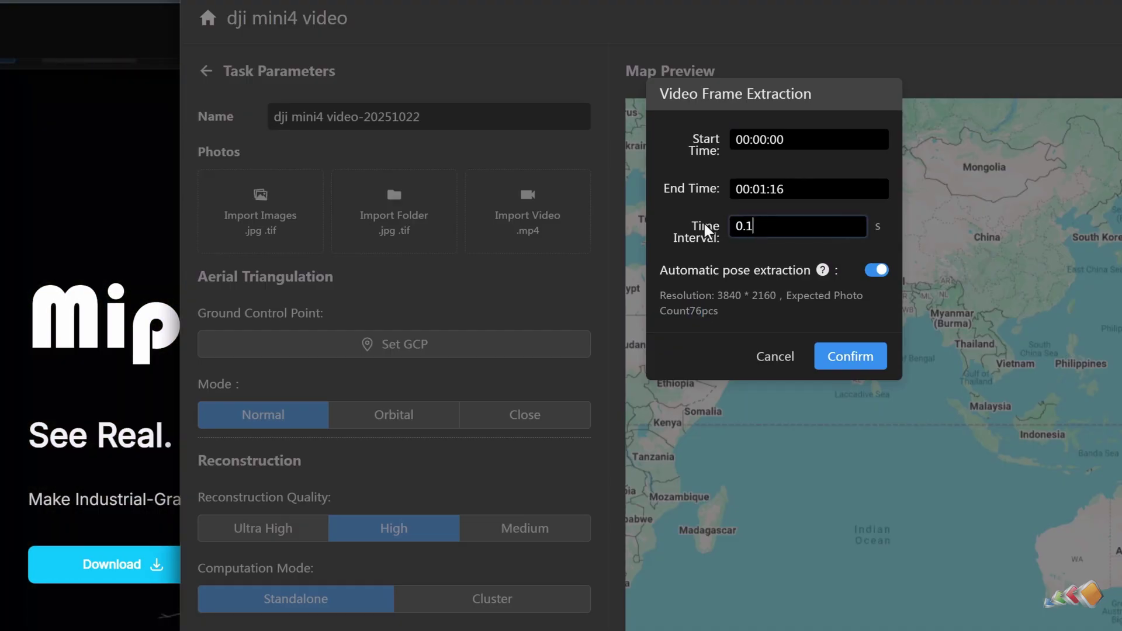
pyautogui.click(688, 291)
pyautogui.moveTo(691, 311); pyautogui.dragTo(726, 310)
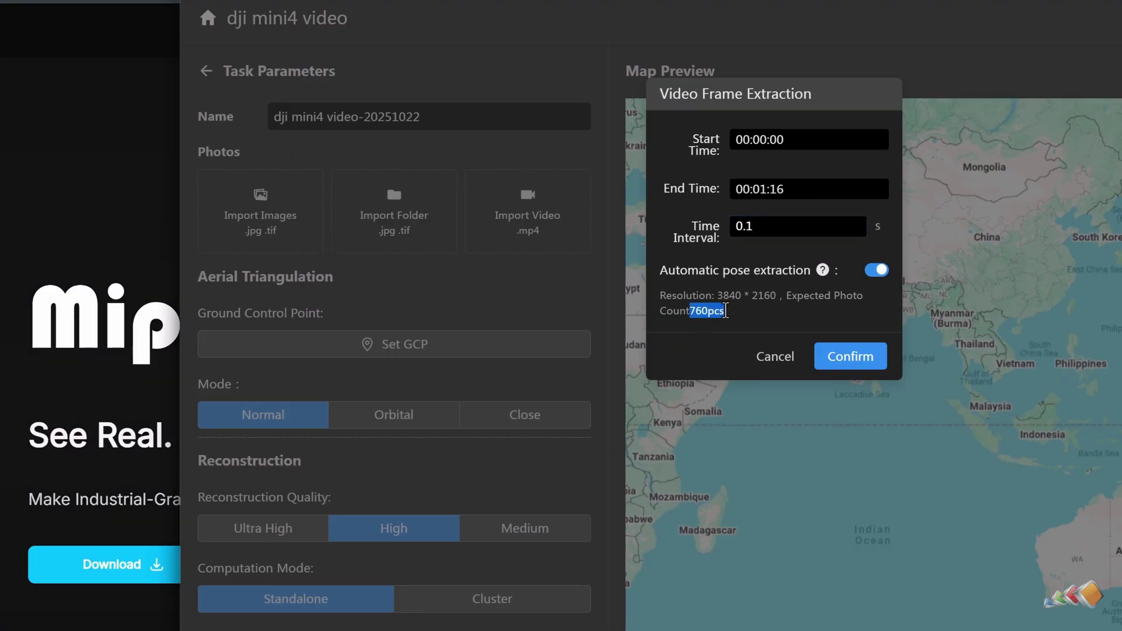
pyautogui.click(746, 315)
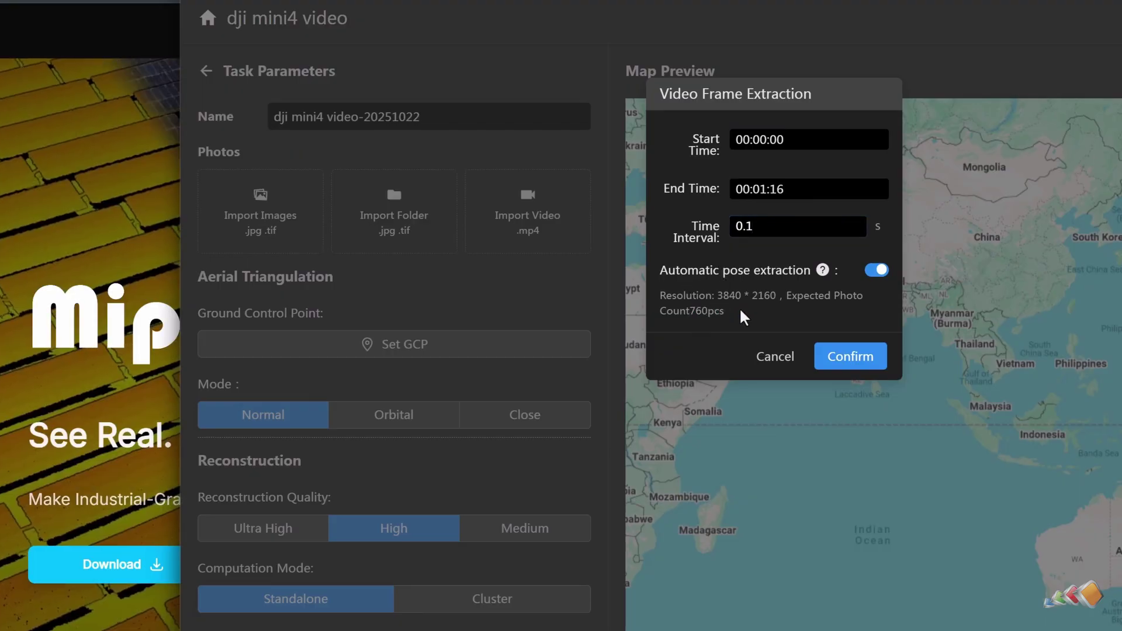
# - Set the time interval to 0.2 s for 380 photos and start frame extraction
pyautogui.click(767, 229)
pyautogui.press('BackSpace')
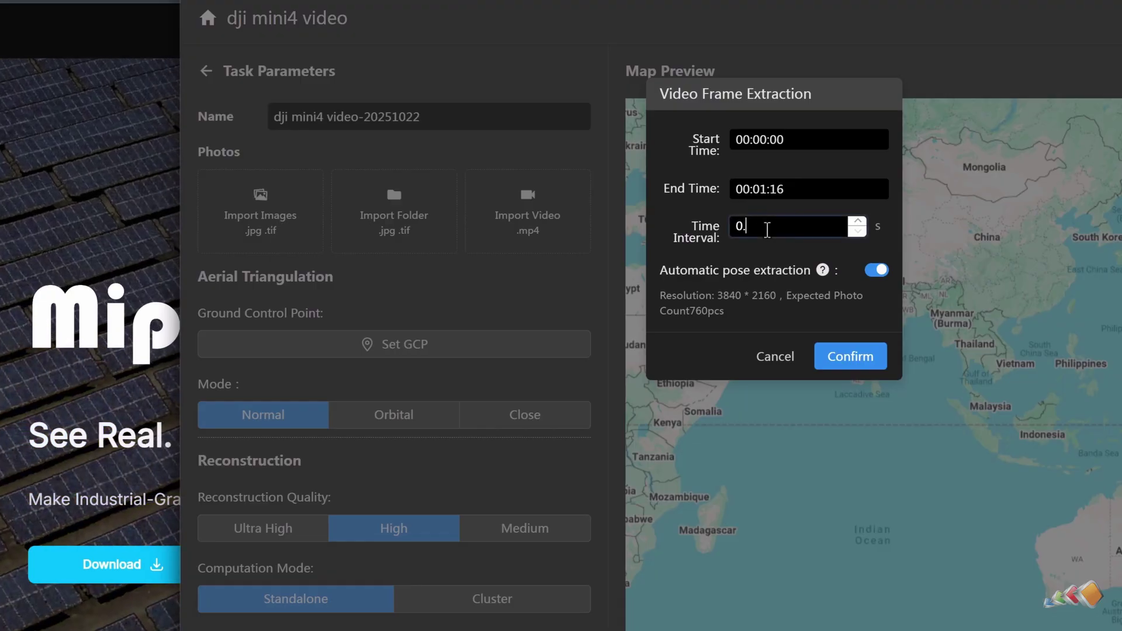
pyautogui.write('2')
pyautogui.click(758, 329)
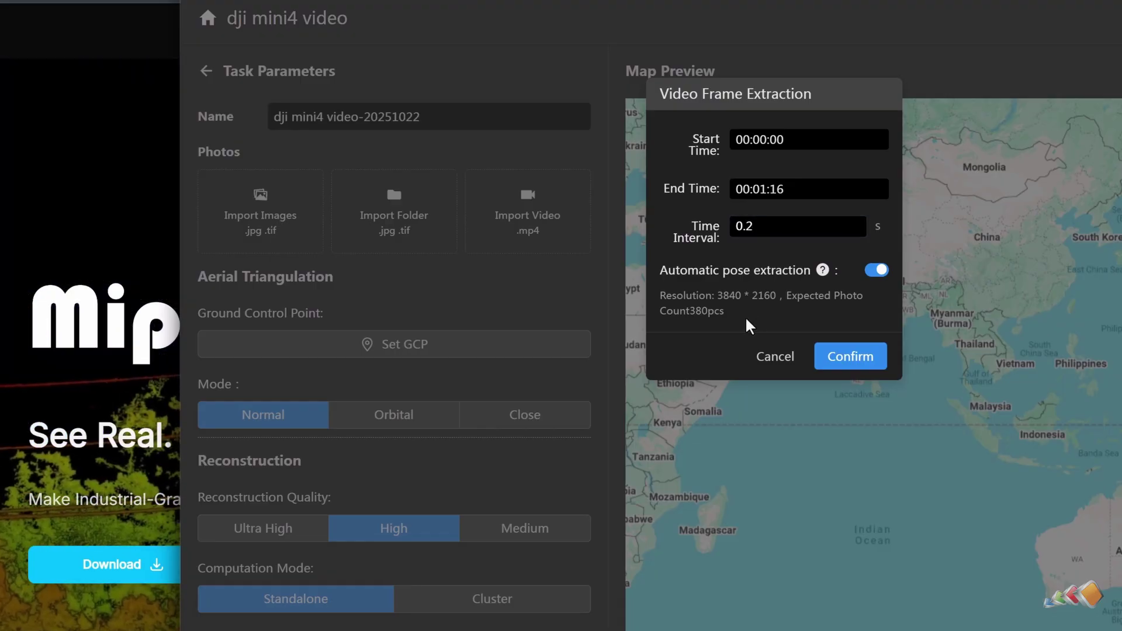
pyautogui.moveTo(679, 311); pyautogui.dragTo(744, 322)
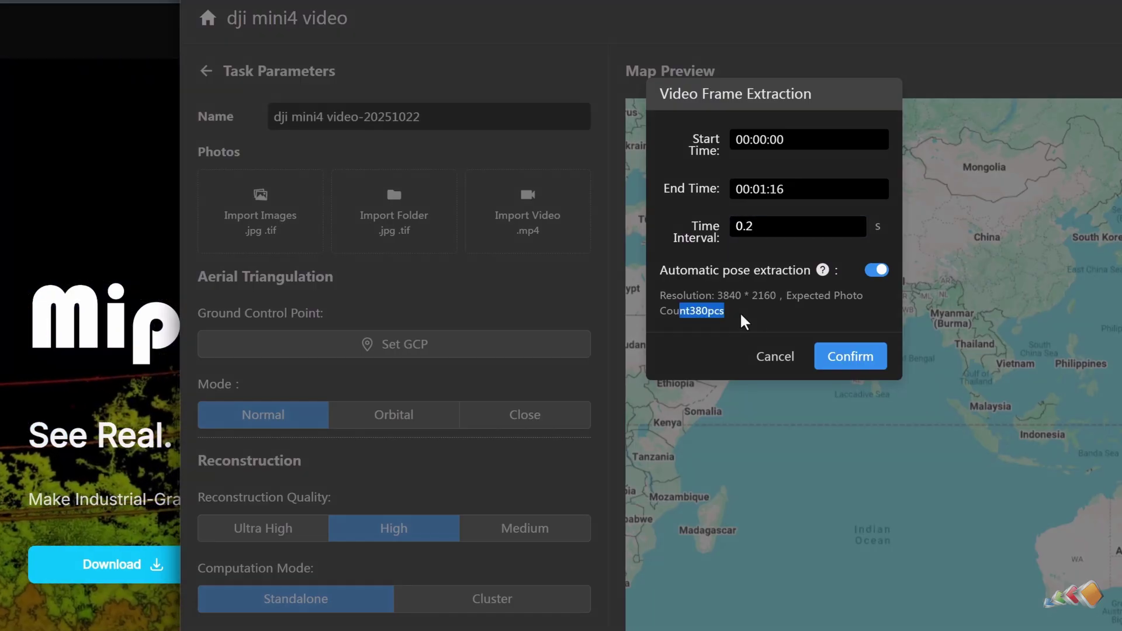
pyautogui.click(839, 359)
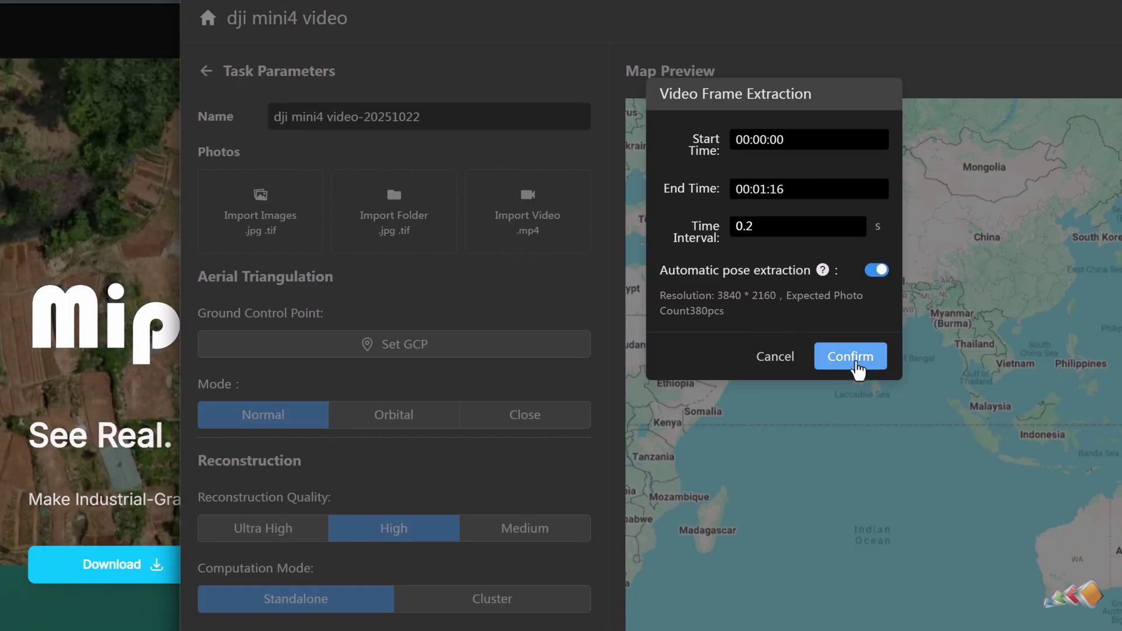
pyautogui.click(857, 367)
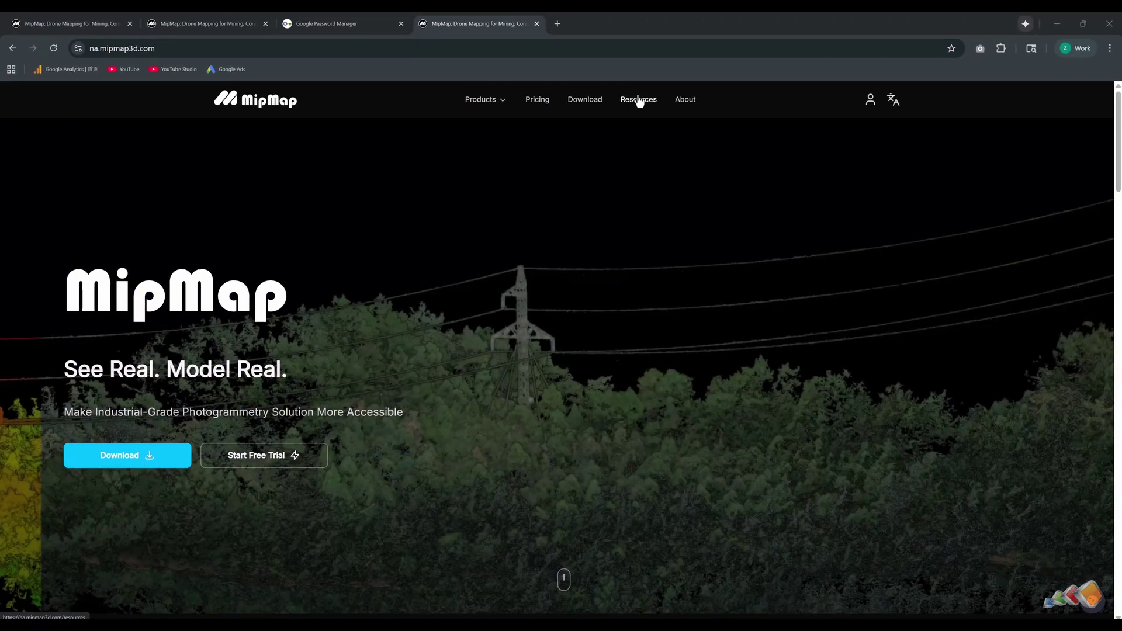
# - Download the Video Reconstruction sample dataset
pyautogui.scroll(-15, 559, 321)
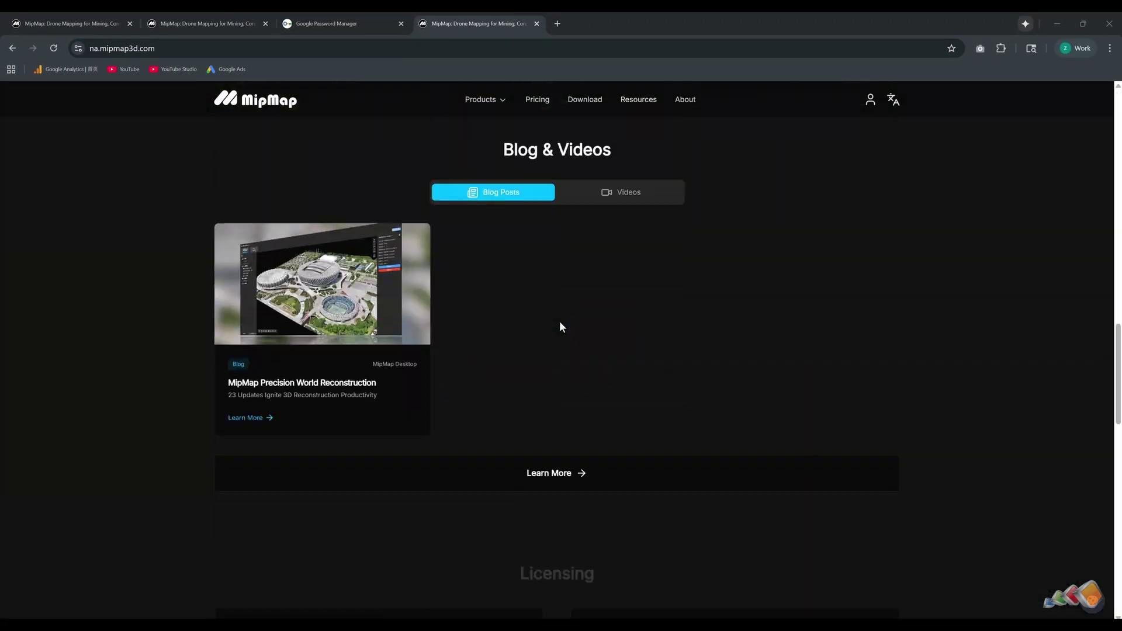
pyautogui.scroll(-6, 560, 321)
pyautogui.click(451, 418)
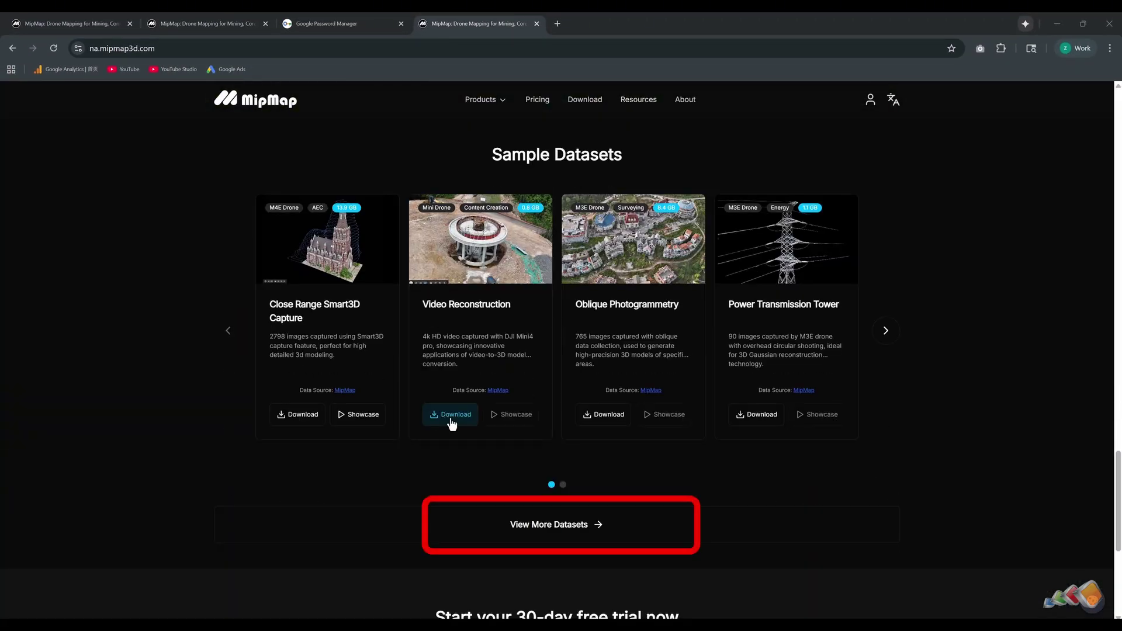
# - Open View More Datasets and browse the sample dataset cards
pyautogui.click(555, 525)
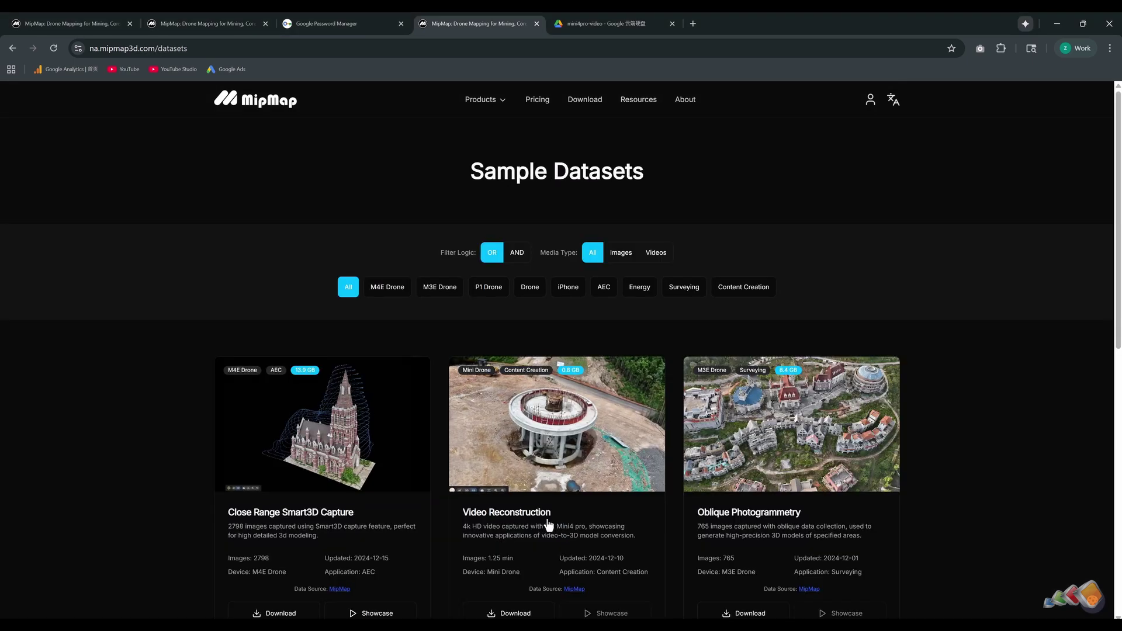
pyautogui.scroll(-3, 146, 365)
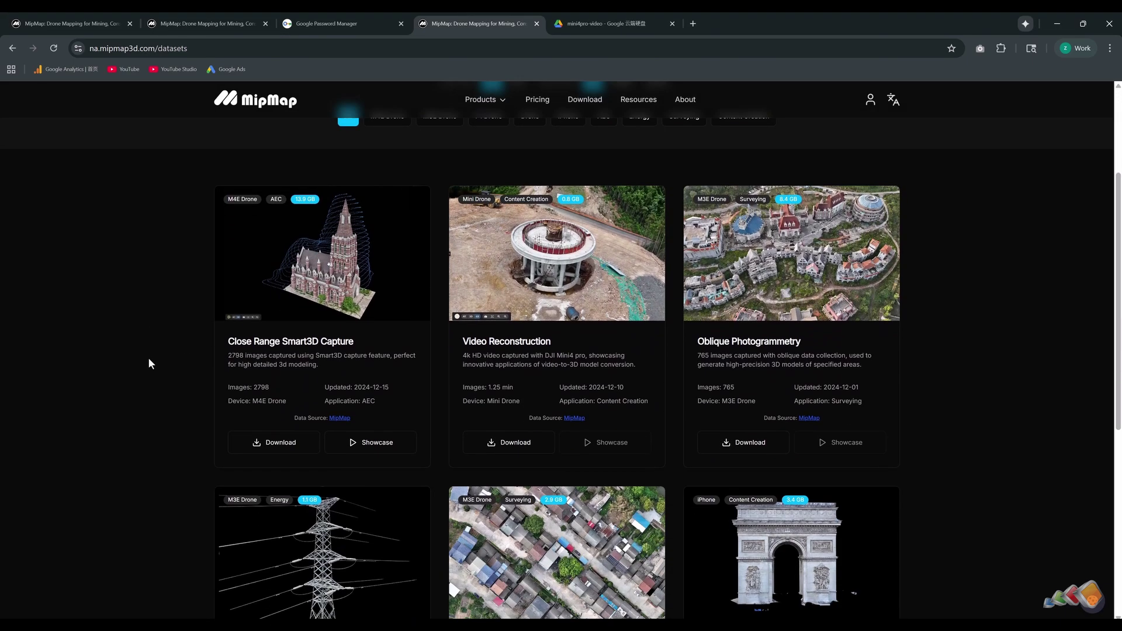
pyautogui.scroll(-1, 149, 360)
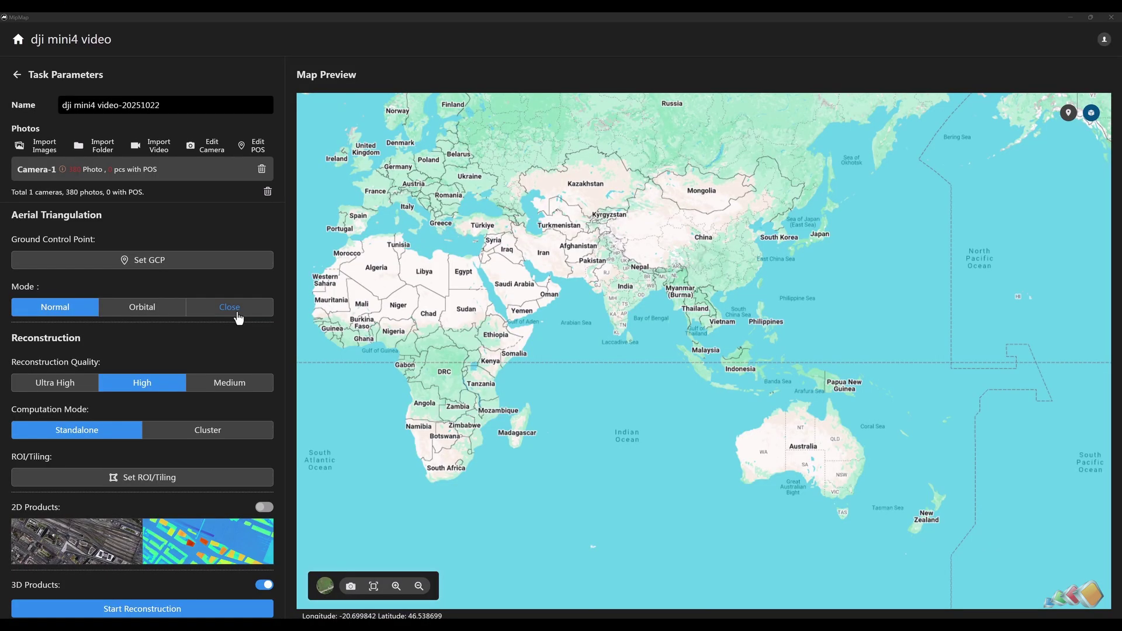
# - Switch the aerial triangulation mode to Orbital
pyautogui.click(146, 311)
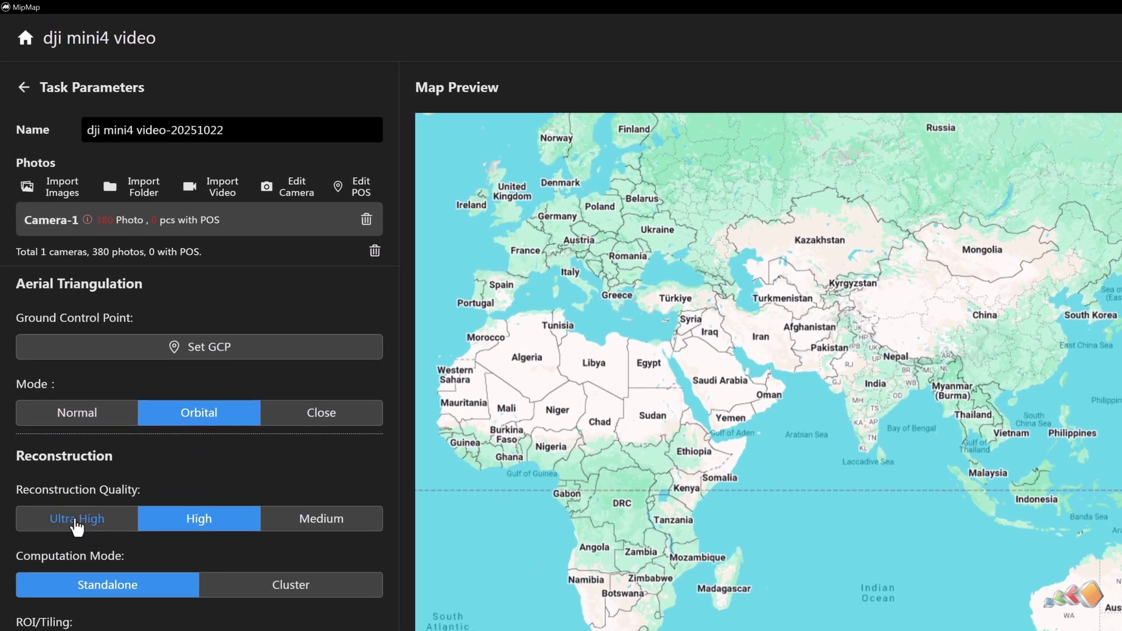
# - Set reconstruction quality to Ultra High and scroll down to the output products
pyautogui.click(77, 520)
pyautogui.scroll(-4, 78, 526)
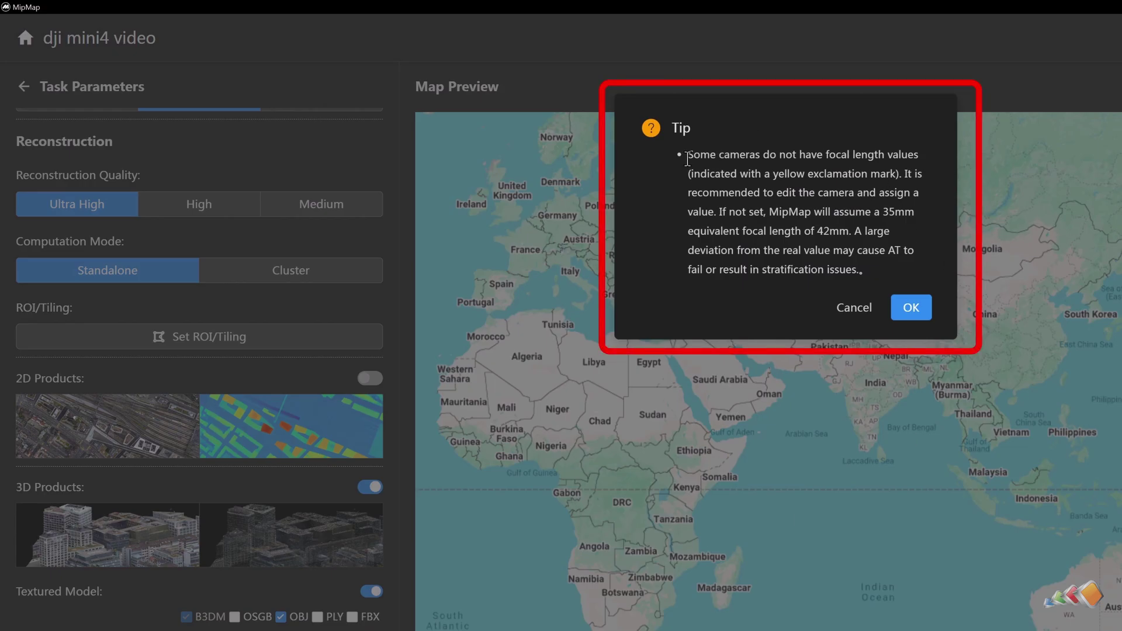
# - Dismiss the focal-length tip and check Camera-1's focal length is 4608 px, leaving it unchanged
pyautogui.moveTo(687, 154)
pyautogui.mouseDown()
pyautogui.moveTo(886, 194)
pyautogui.moveTo(888, 275)
pyautogui.mouseUp()
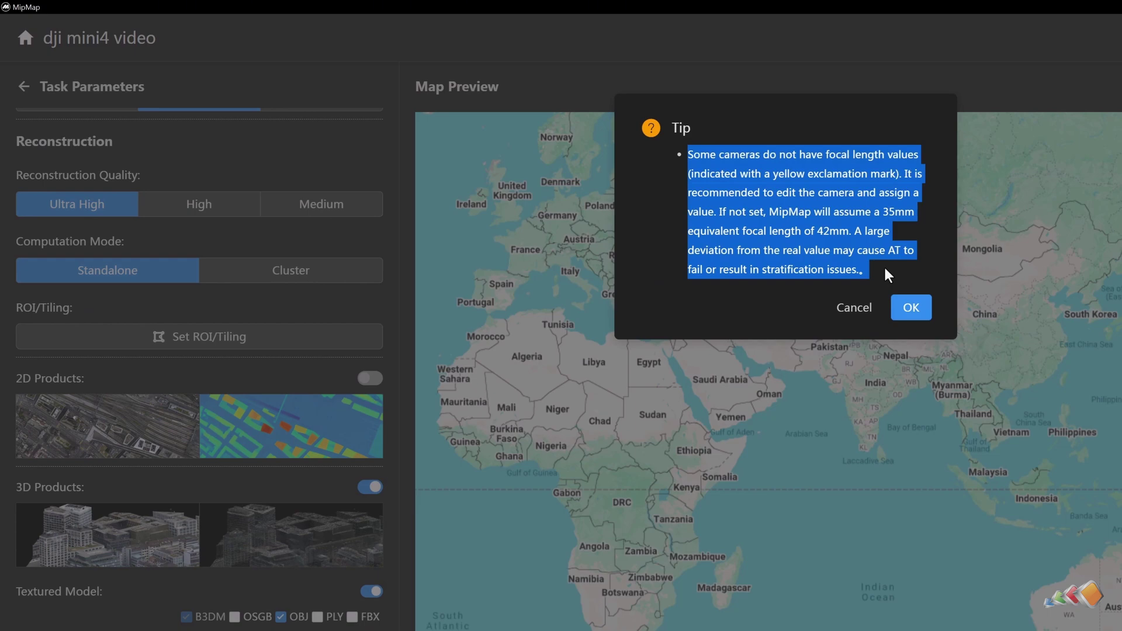
pyautogui.click(852, 308)
pyautogui.scroll(6, 132, 619)
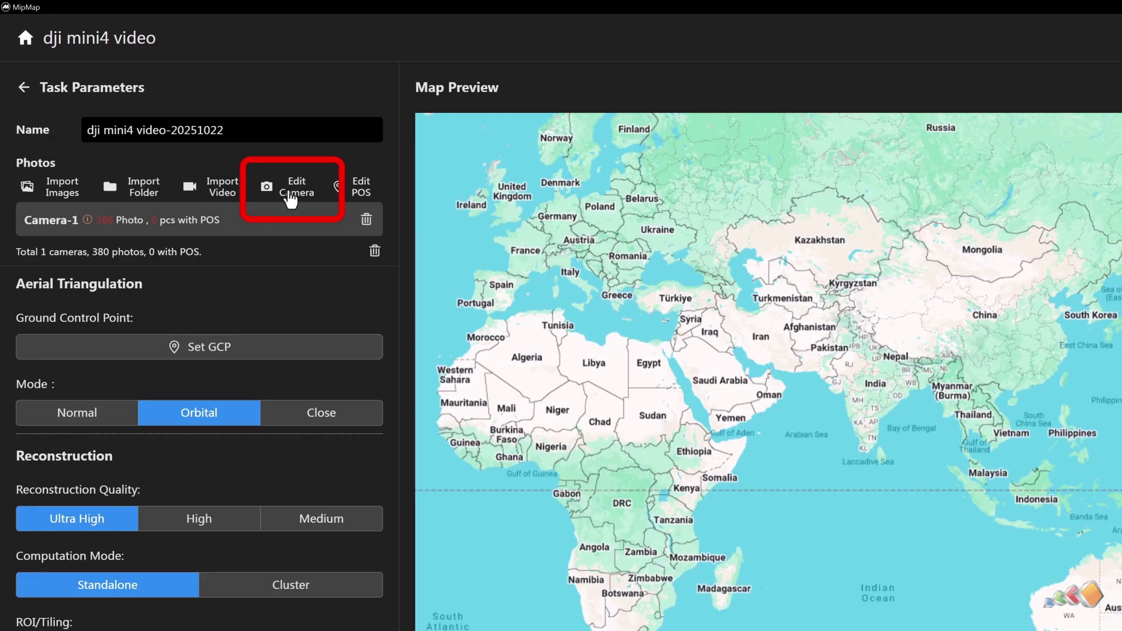
pyautogui.click(289, 198)
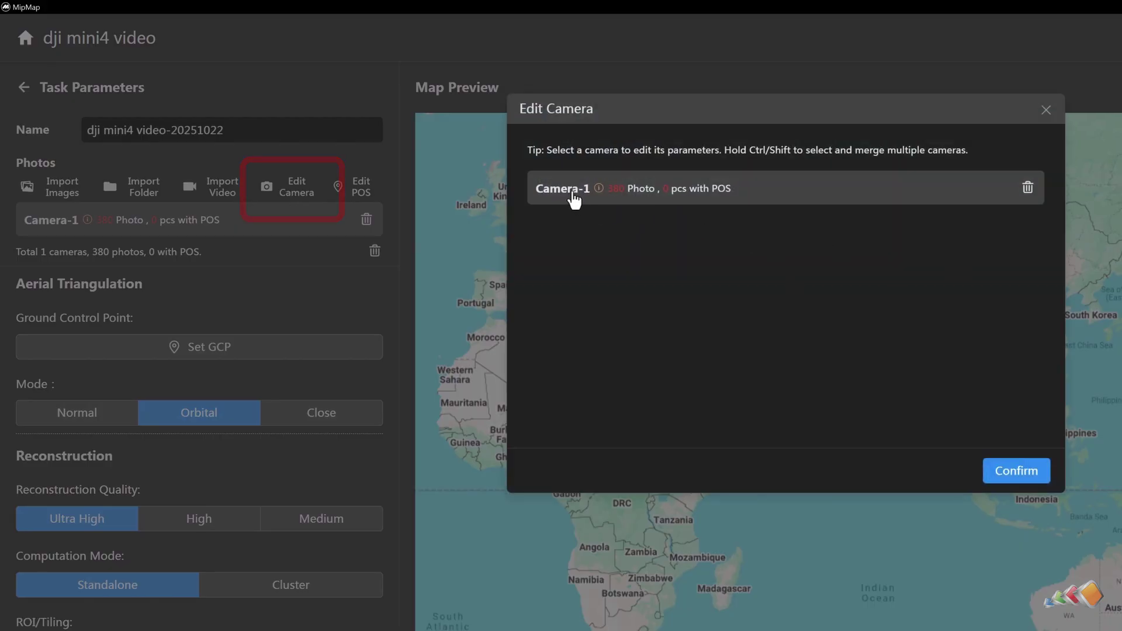
pyautogui.click(570, 192)
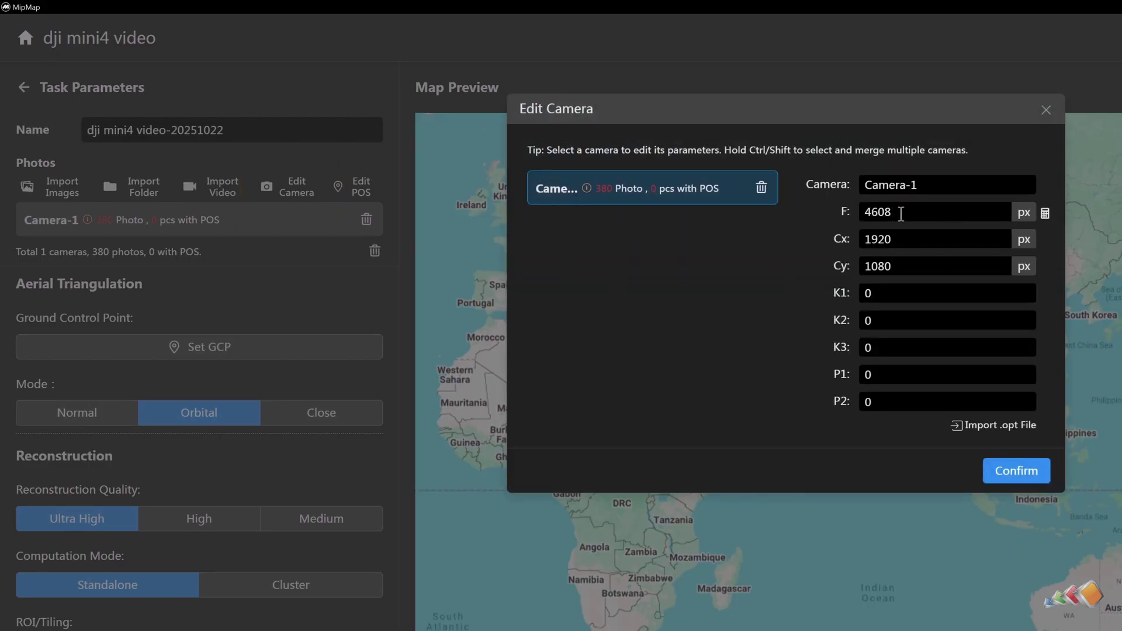
pyautogui.doubleClick(902, 212)
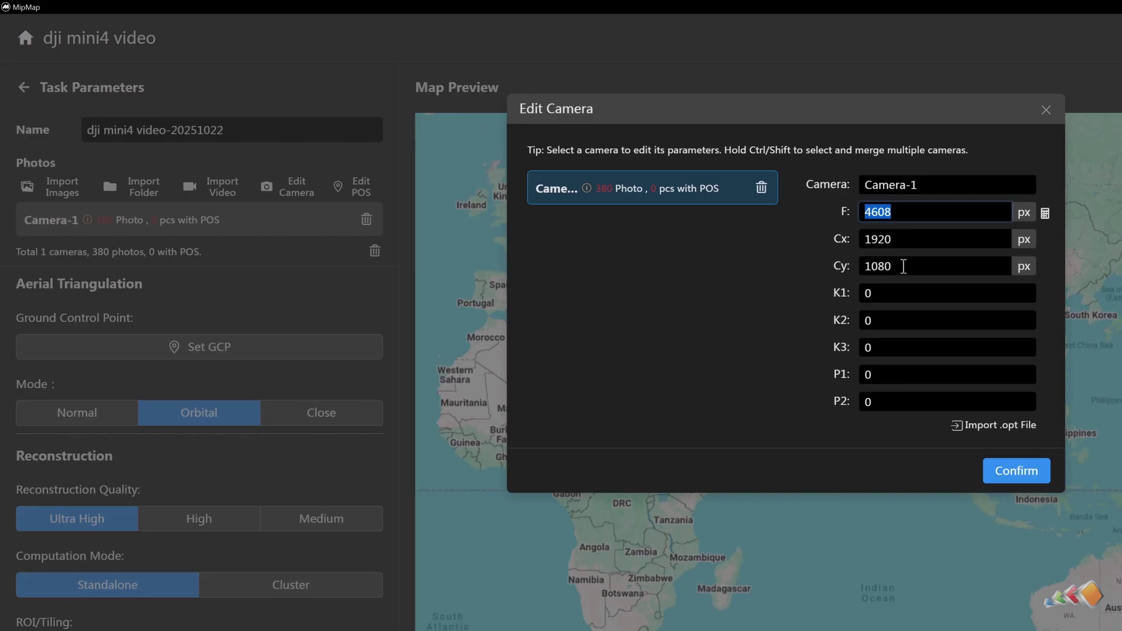
pyautogui.click(906, 212)
pyautogui.moveTo(912, 214); pyautogui.dragTo(820, 225)
pyautogui.click(1046, 111)
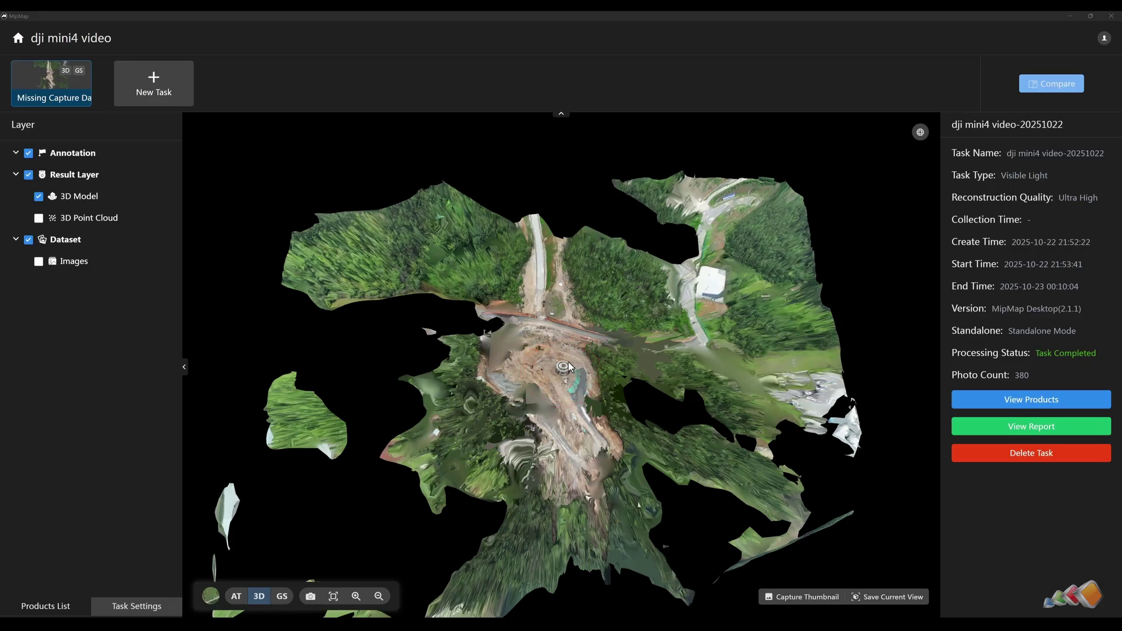
# - Zoom and orbit the mesh to inspect the round concrete tower, bulldozer and dirt roads
pyautogui.scroll(10, 570, 374)
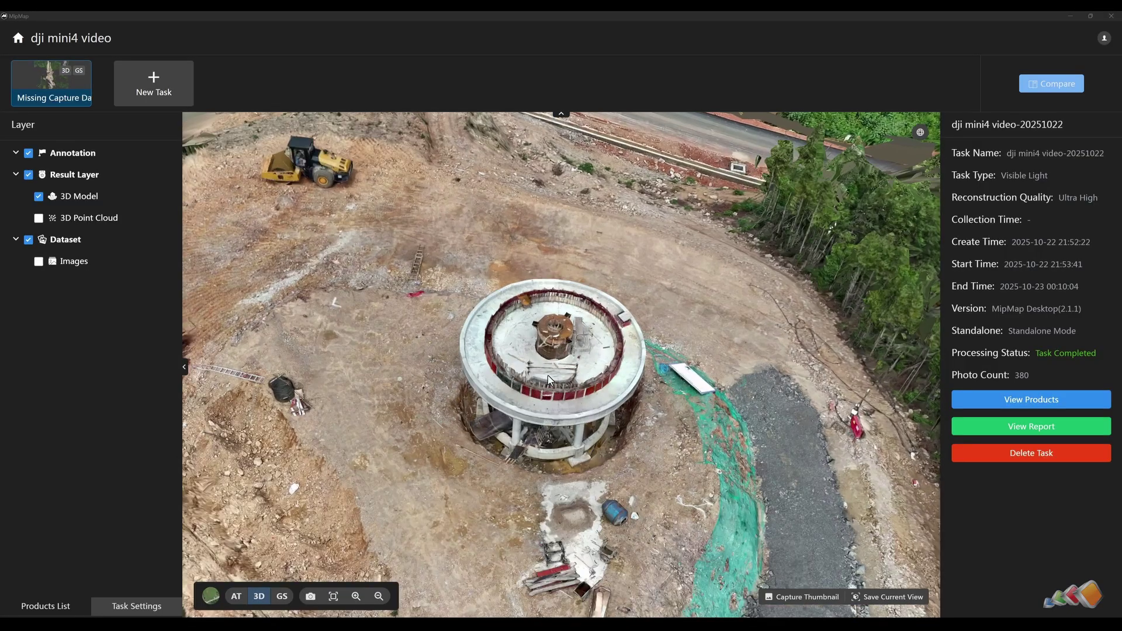
pyautogui.moveTo(548, 375); pyautogui.dragTo(459, 281, button='middle')
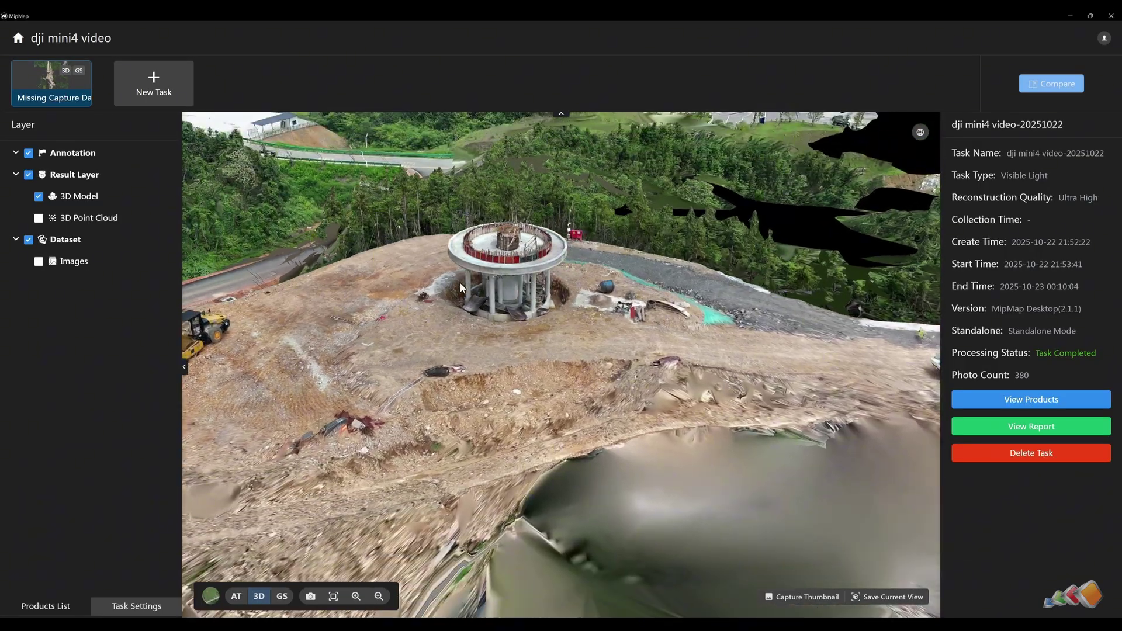
pyautogui.moveTo(440, 409); pyautogui.dragTo(451, 453, button='middle')
pyautogui.scroll(-3, 509, 354)
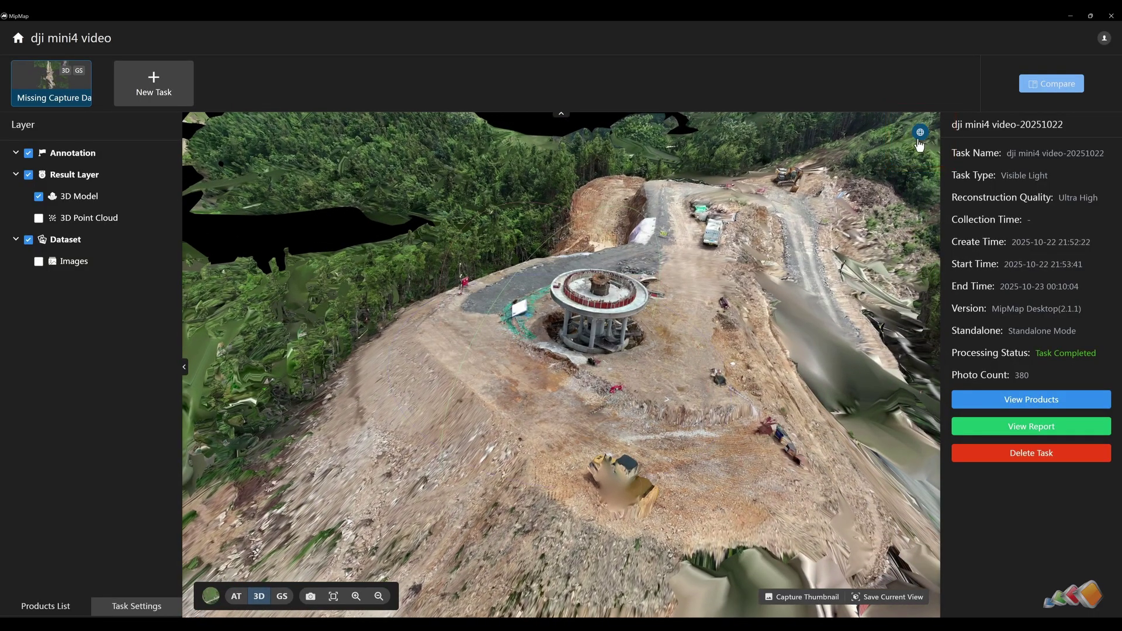
pyautogui.moveTo(868, 157); pyautogui.dragTo(542, 429, button='middle')
pyautogui.doubleClick(282, 310)
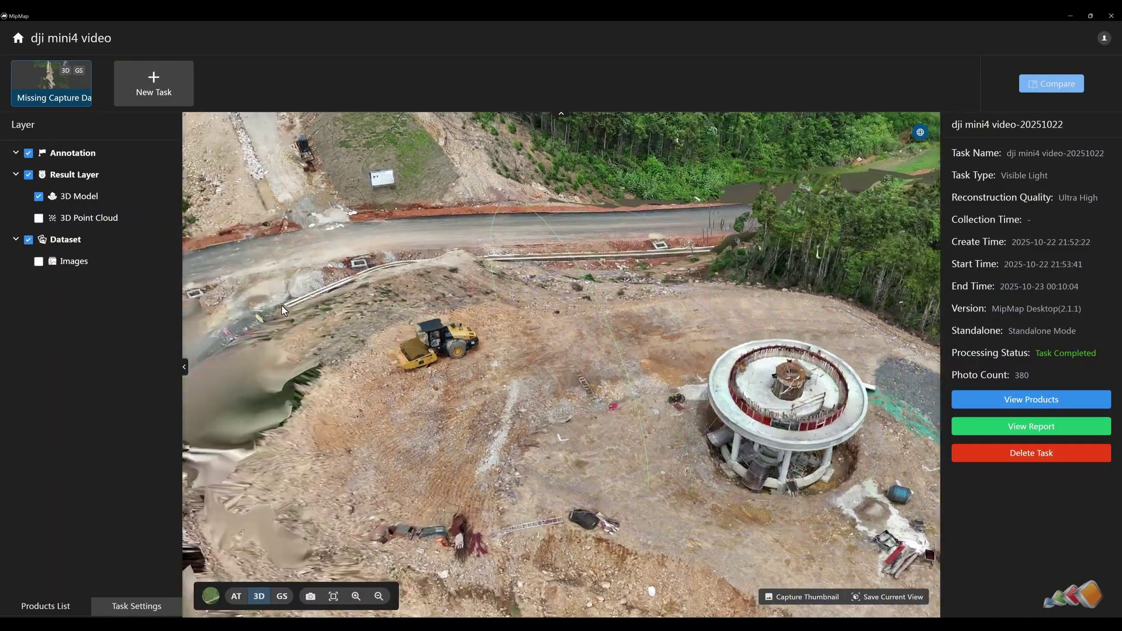
pyautogui.moveTo(522, 472); pyautogui.dragTo(261, 320, button='middle')
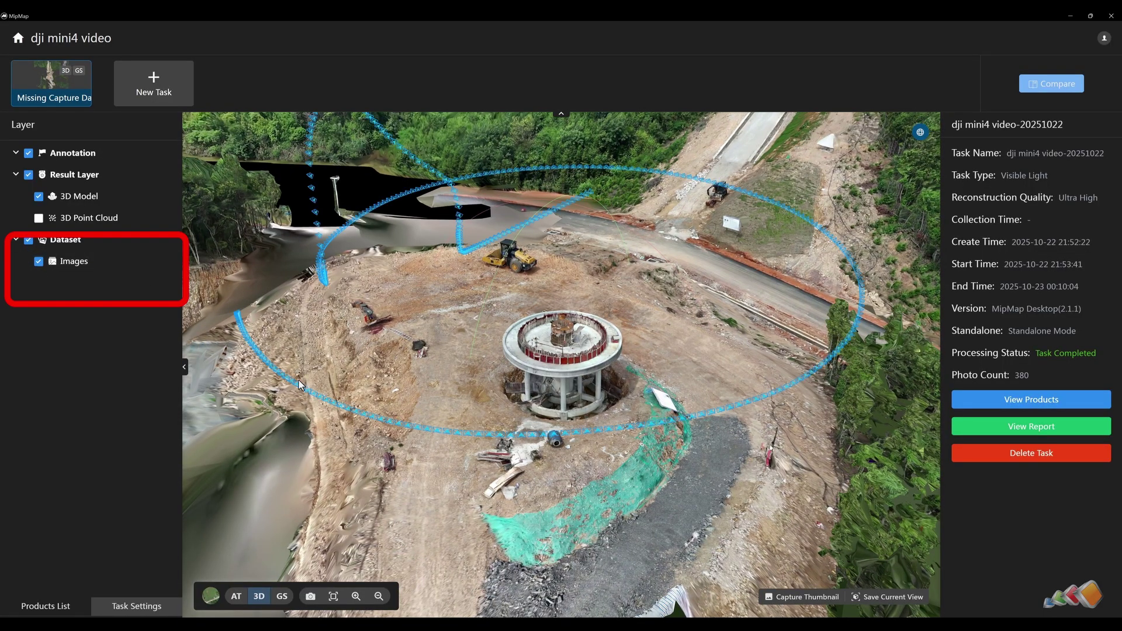
# - Orbit the textured construction-site model around the round tower
pyautogui.moveTo(522, 386); pyautogui.dragTo(559, 461, button='middle')
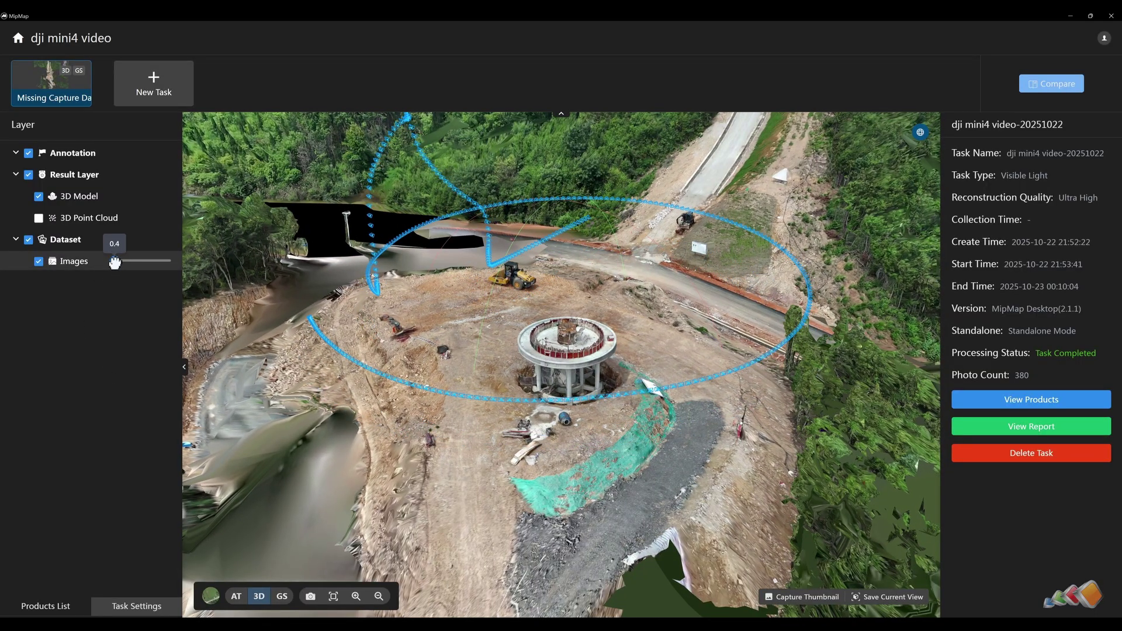
pyautogui.moveTo(426, 470); pyautogui.dragTo(502, 460, button='middle')
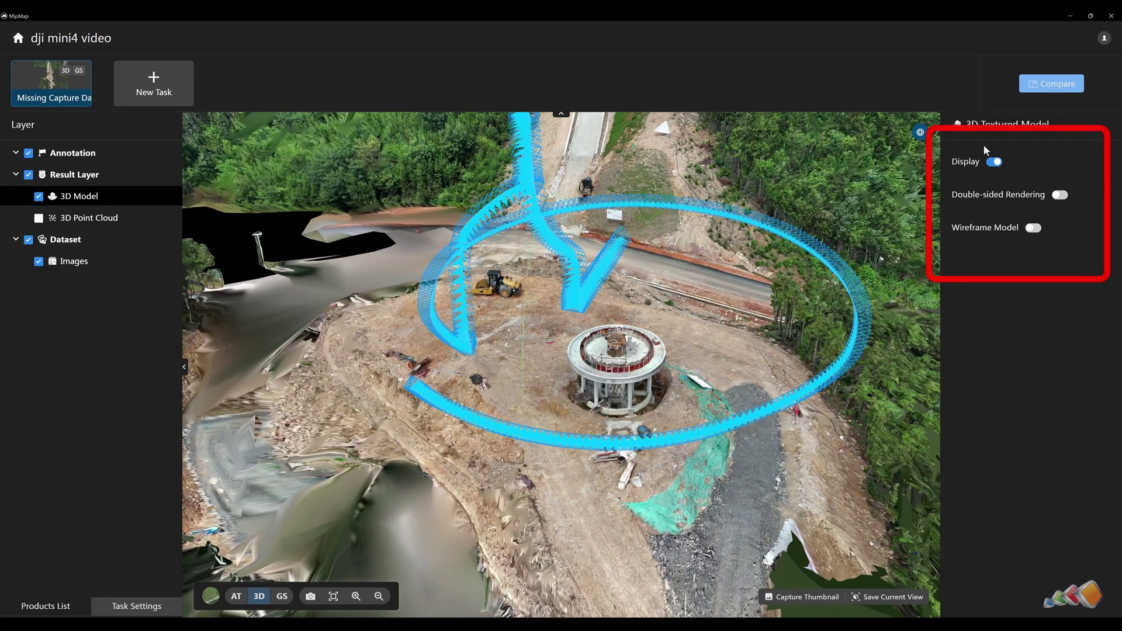
# - Show the mesh as a wireframe, inspect its triangles around the round tower, then turn wireframe off
pyautogui.click(1033, 228)
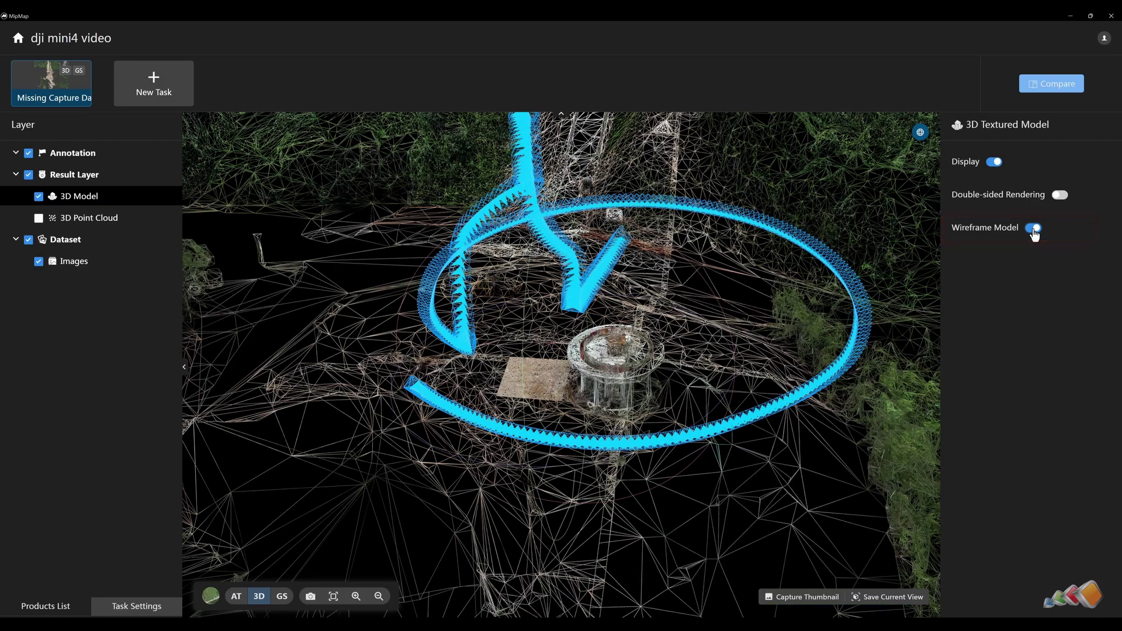
pyautogui.moveTo(652, 383); pyautogui.dragTo(533, 365)
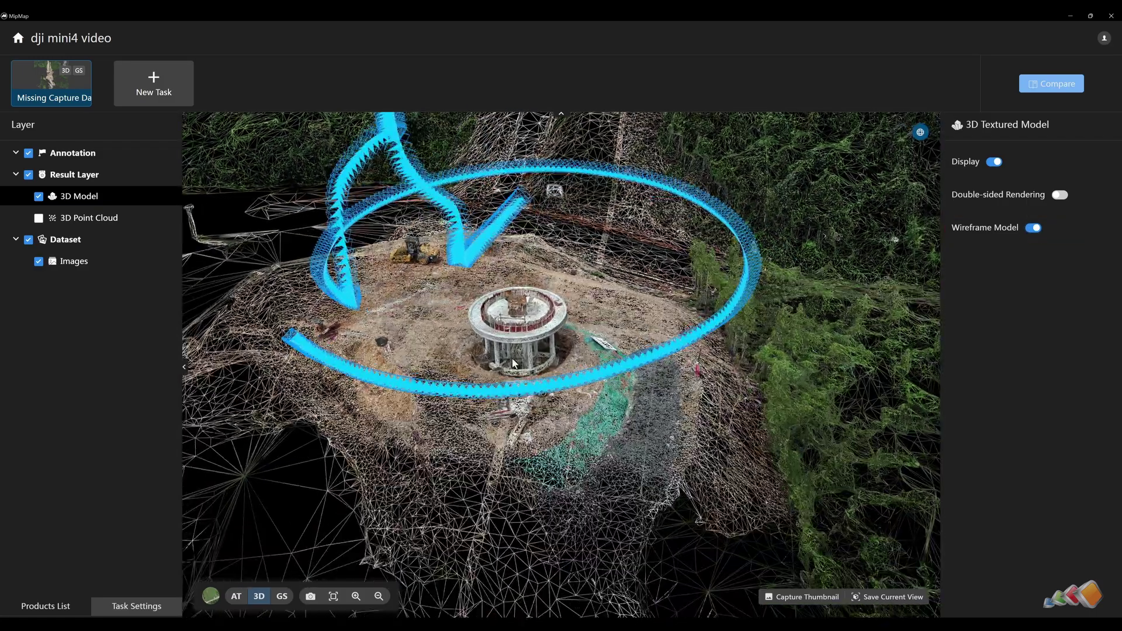
pyautogui.scroll(5, 514, 363)
pyautogui.scroll(2, 518, 363)
pyautogui.scroll(-6, 517, 391)
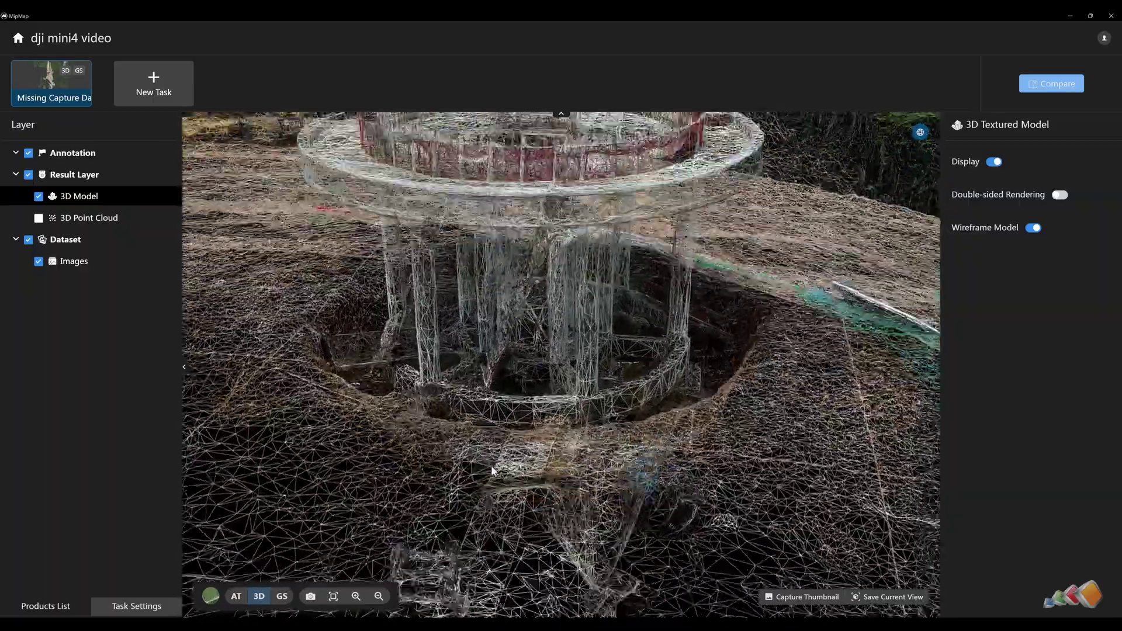
pyautogui.scroll(-5, 495, 441)
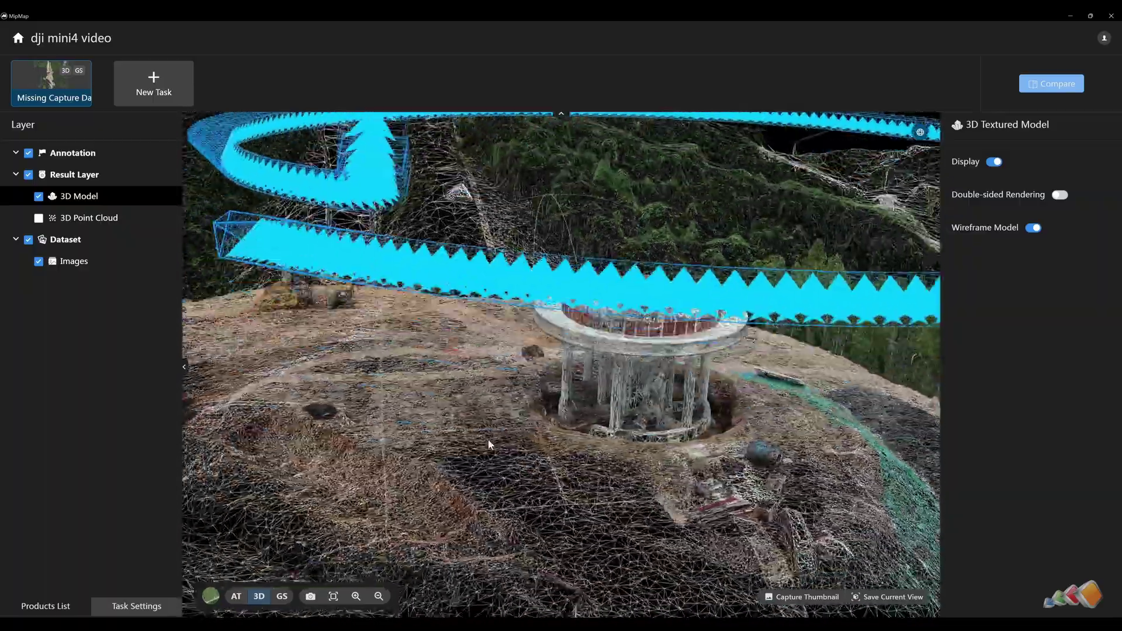
pyautogui.scroll(3, 487, 438)
pyautogui.moveTo(461, 435); pyautogui.dragTo(572, 474)
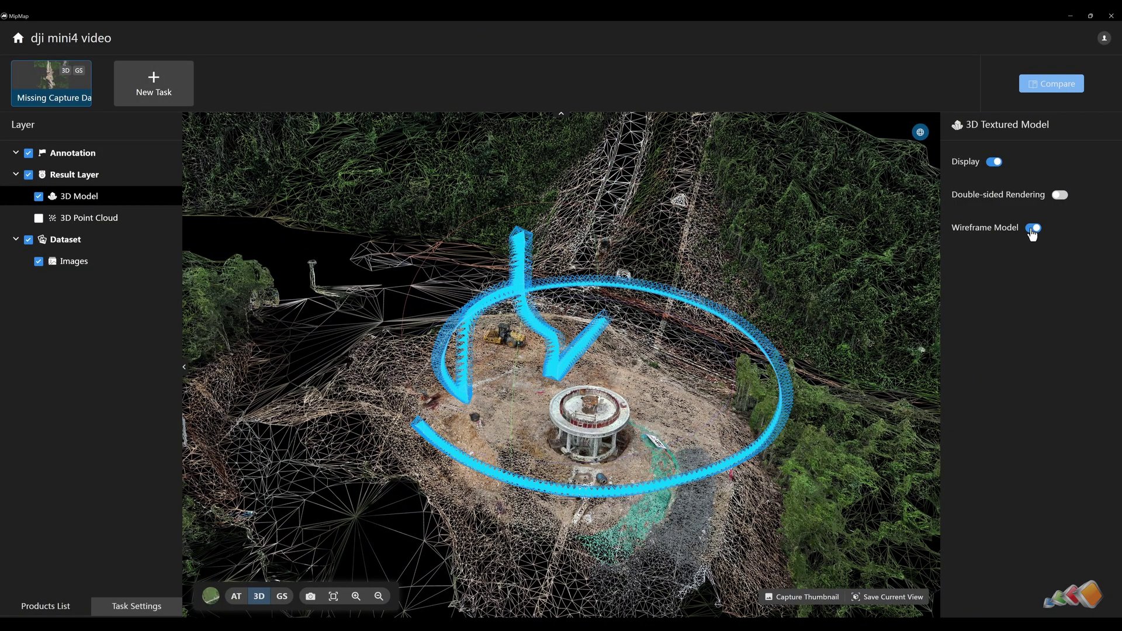
pyautogui.click(1032, 229)
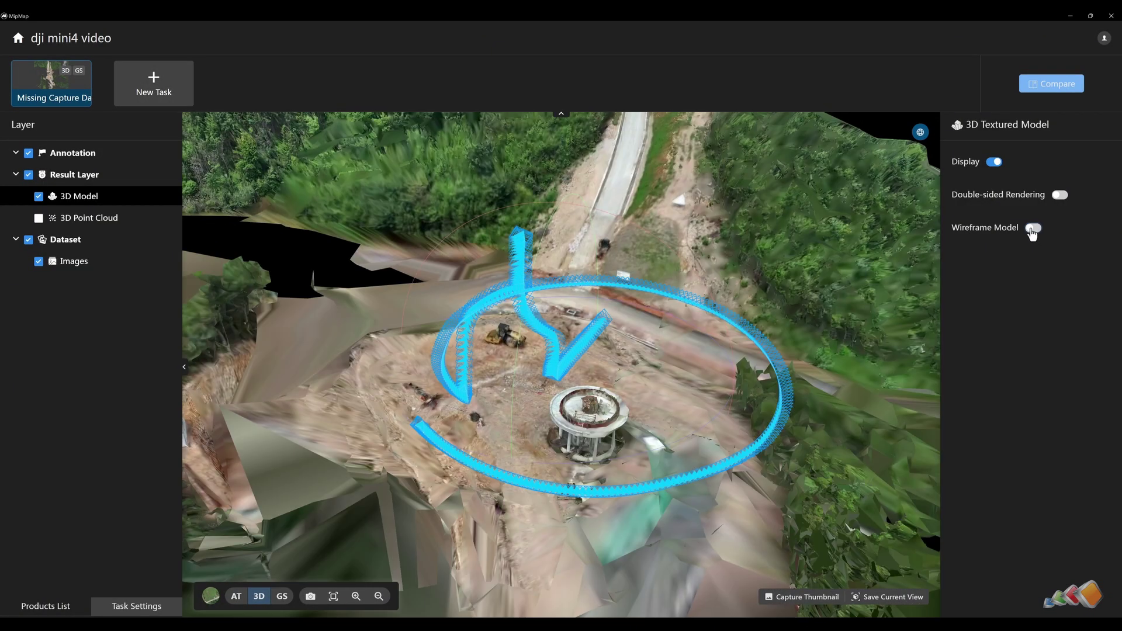
# - Turn on double-sided rendering and view the textured mesh from underneath
pyautogui.click(1059, 195)
pyautogui.moveTo(590, 446); pyautogui.dragTo(556, 371)
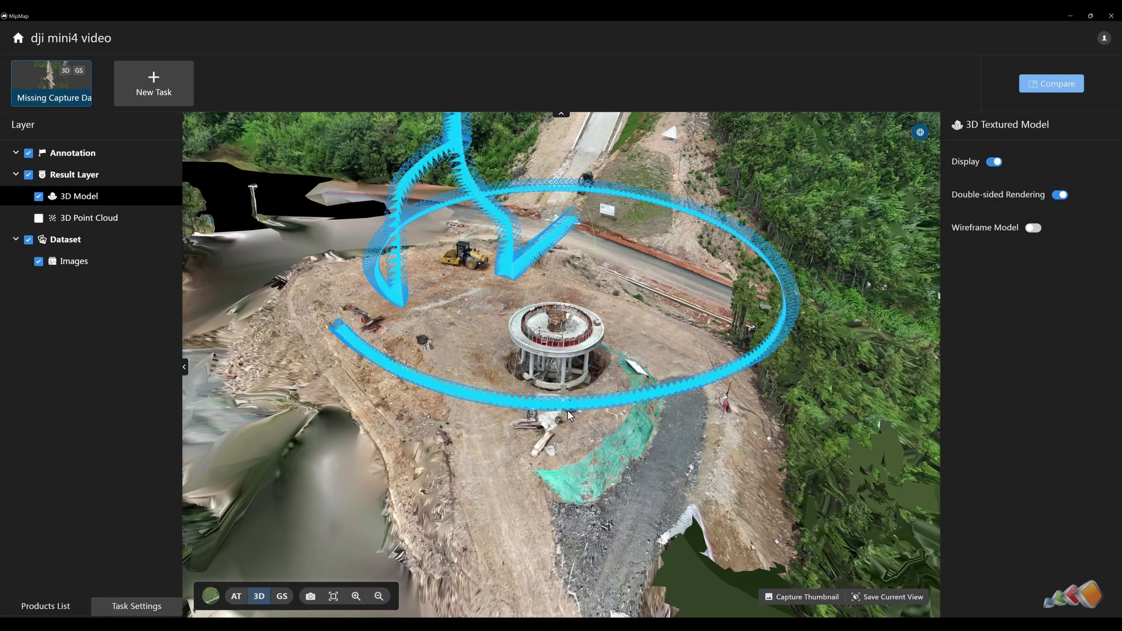
pyautogui.moveTo(567, 410); pyautogui.dragTo(574, 359)
# - Turn double-sided rendering off, return to an oblique view, and switch to the Gaussian splatting model
pyautogui.click(1061, 198)
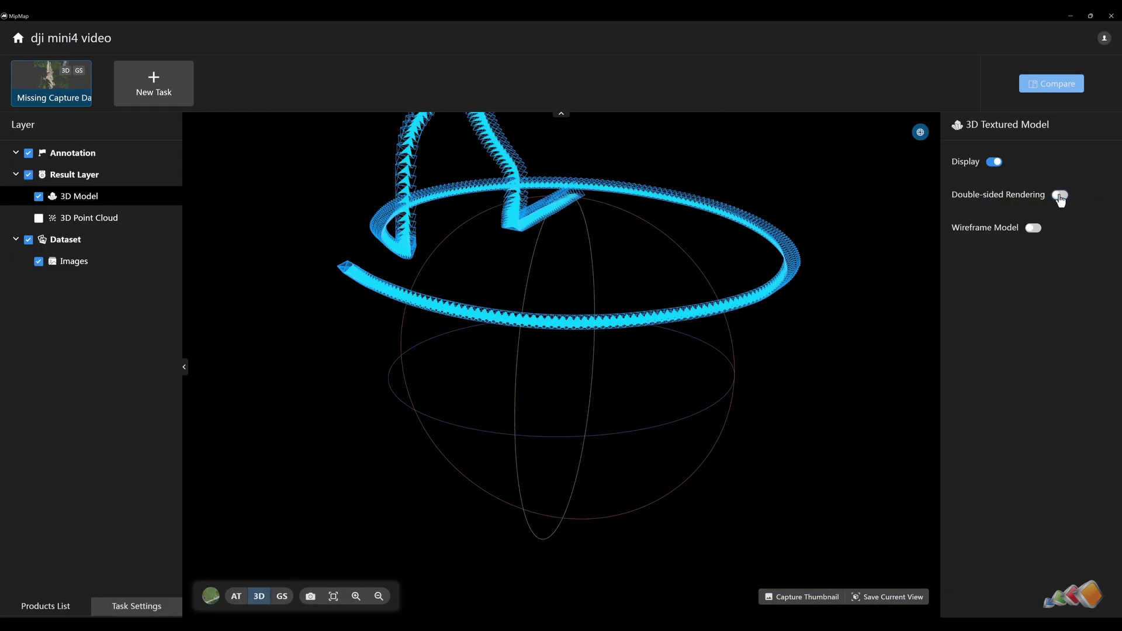
pyautogui.moveTo(544, 344); pyautogui.dragTo(562, 205)
pyautogui.moveTo(558, 244); pyautogui.dragTo(546, 444)
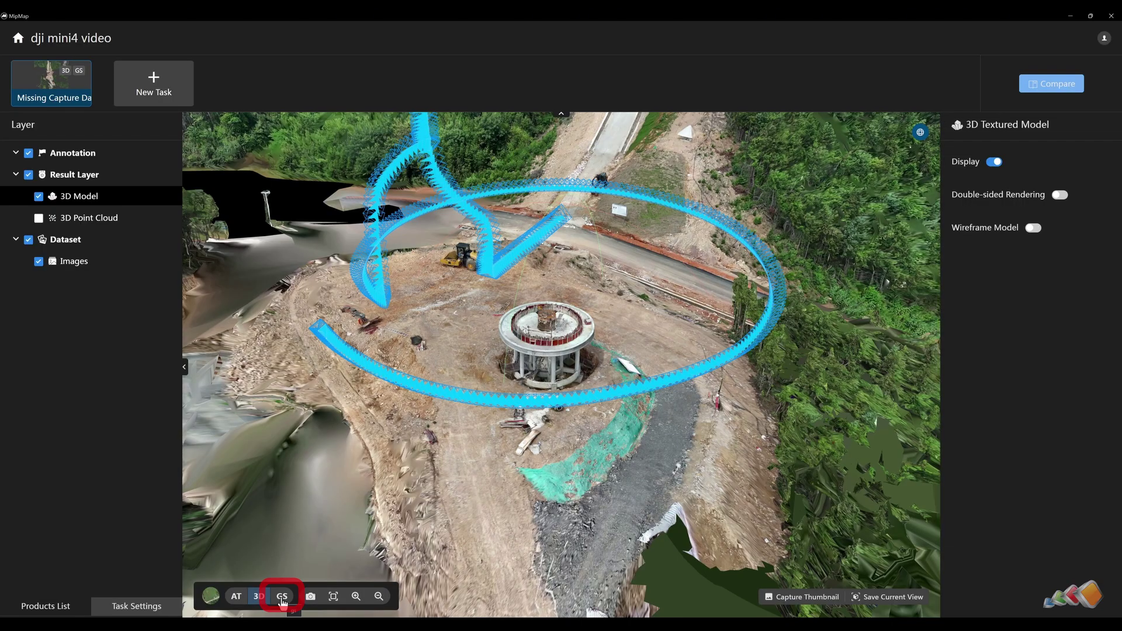
pyautogui.click(281, 596)
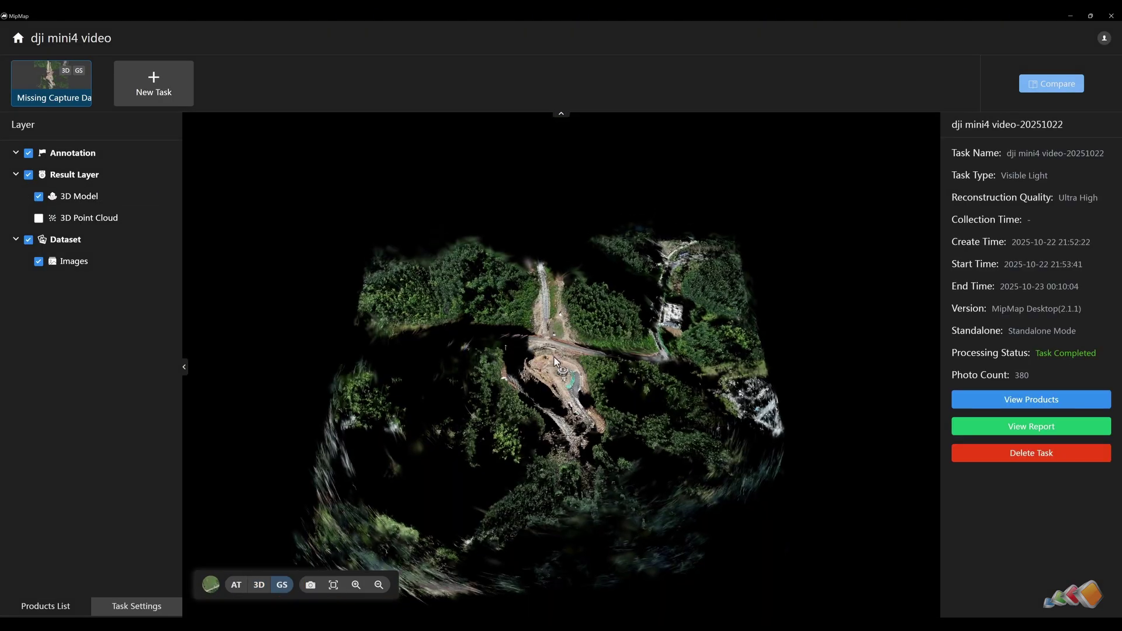
# - Zoom and orbit the splat model to an oblique close-up of the round tower
pyautogui.moveTo(554, 356); pyautogui.dragTo(456, 411)
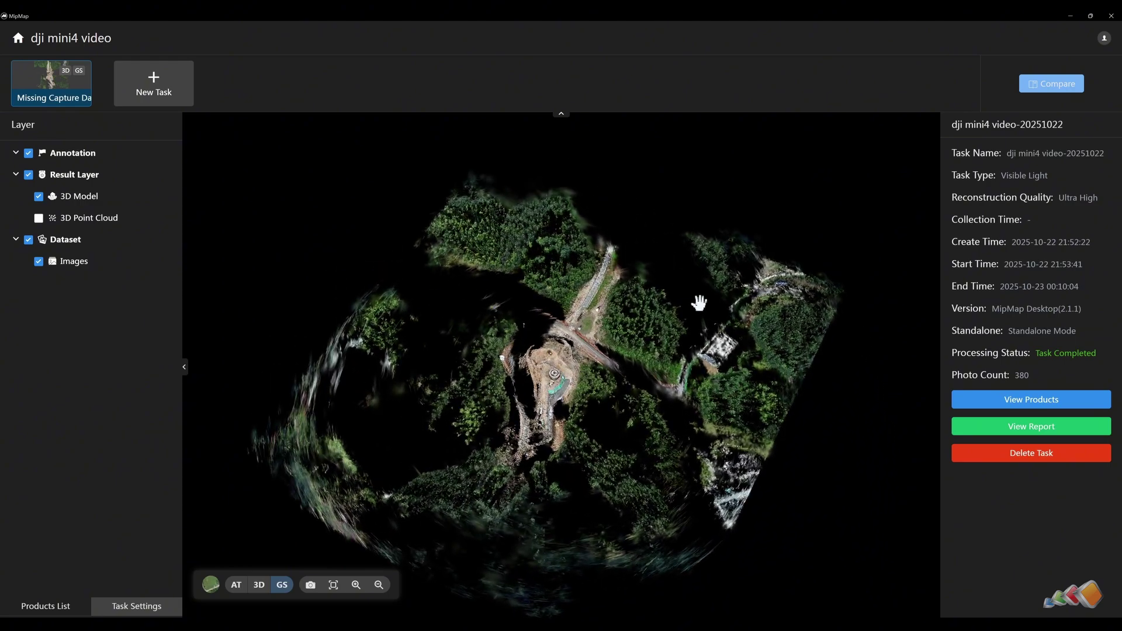
pyautogui.scroll(10, 549, 377)
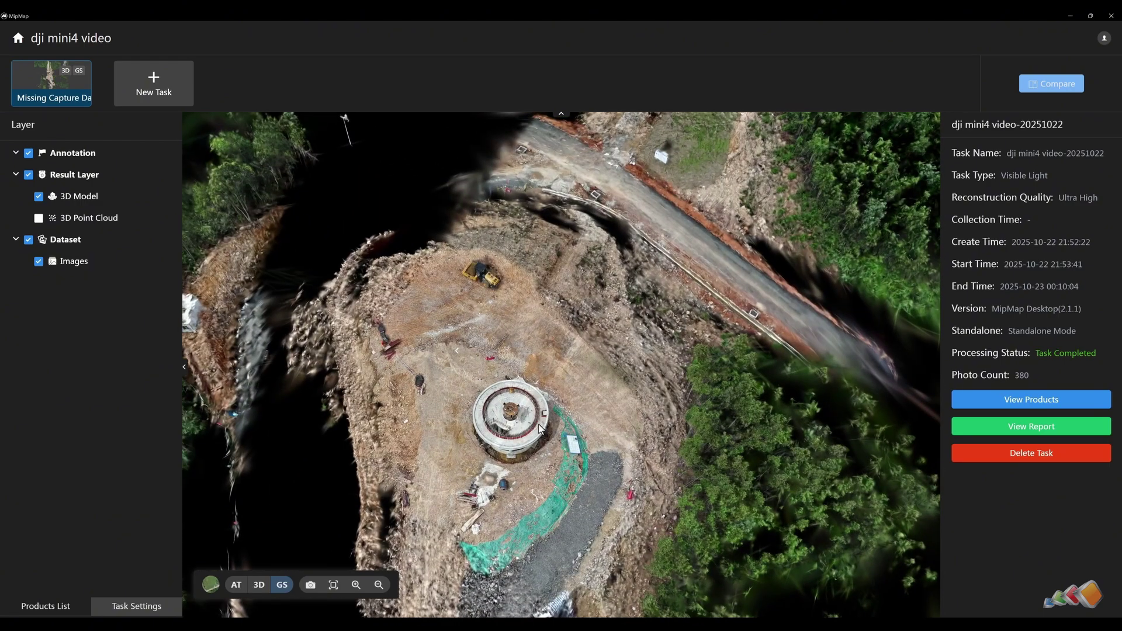
pyautogui.scroll(5, 560, 368)
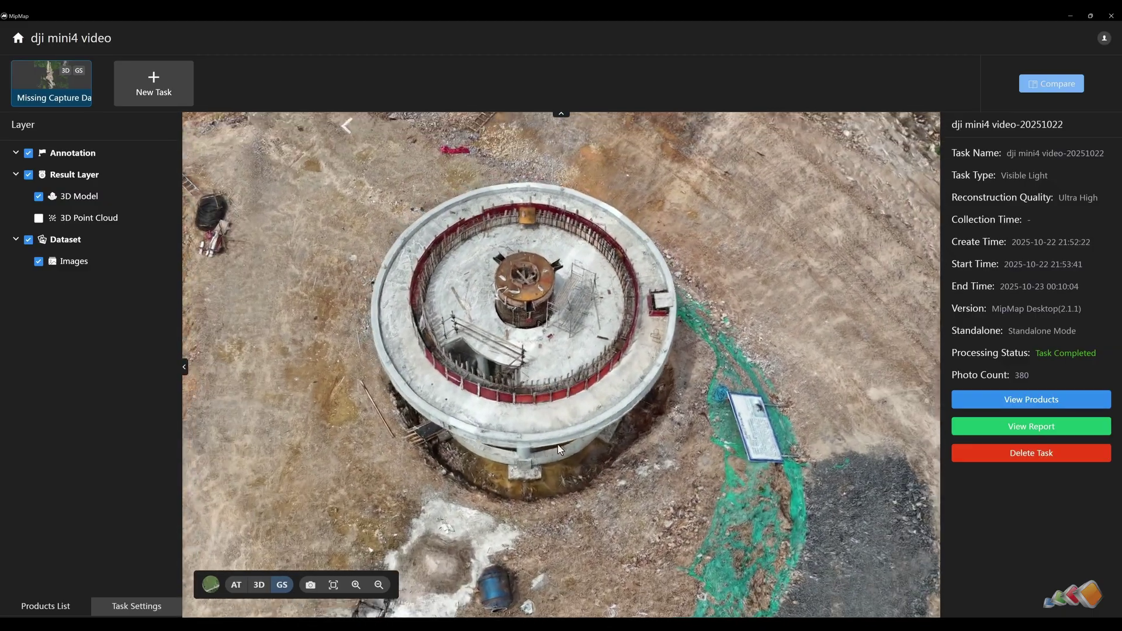
pyautogui.moveTo(557, 444); pyautogui.dragTo(862, 520)
pyautogui.scroll(4, 683, 414)
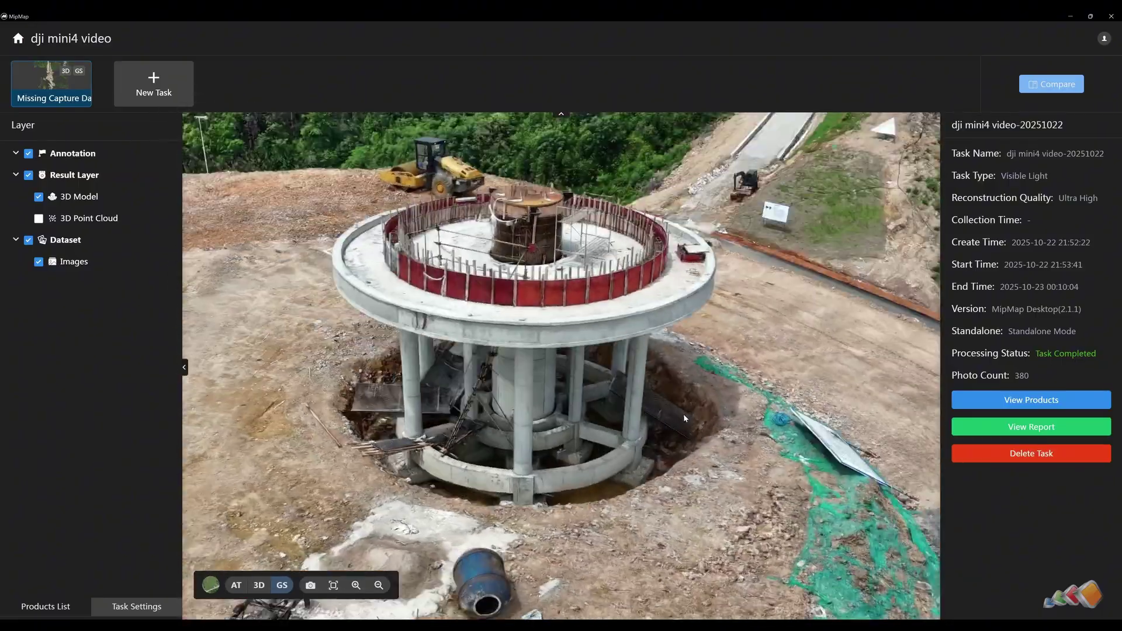
pyautogui.scroll(5, 556, 417)
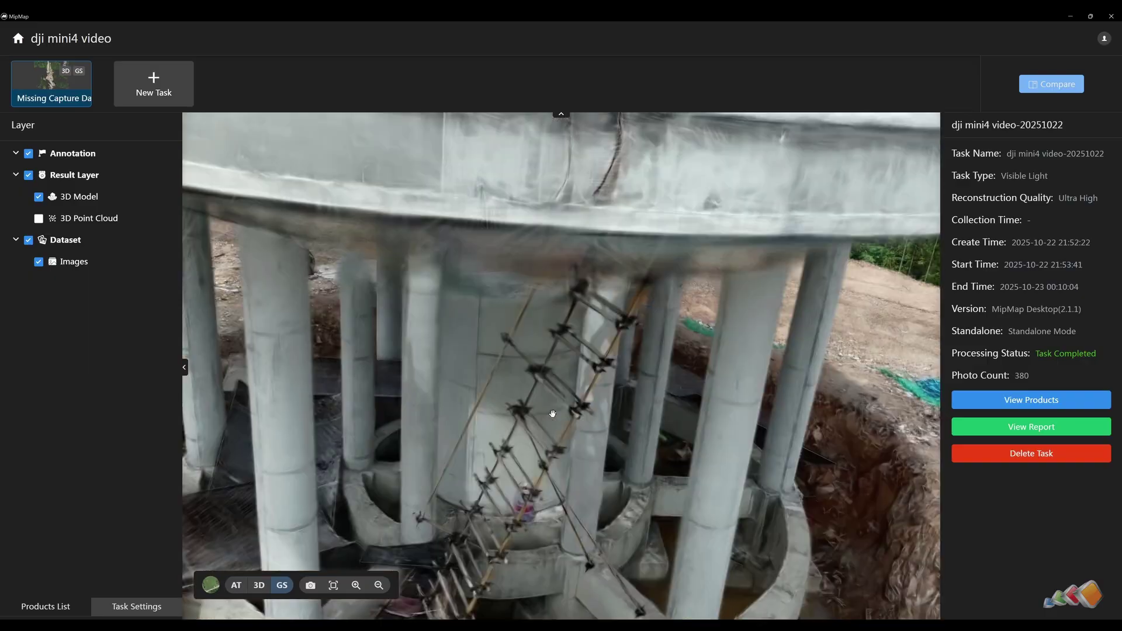
pyautogui.scroll(-5, 555, 417)
# - Look down on the tower's top, then orbit around the tower and its pillars
pyautogui.moveTo(555, 418); pyautogui.dragTo(529, 540)
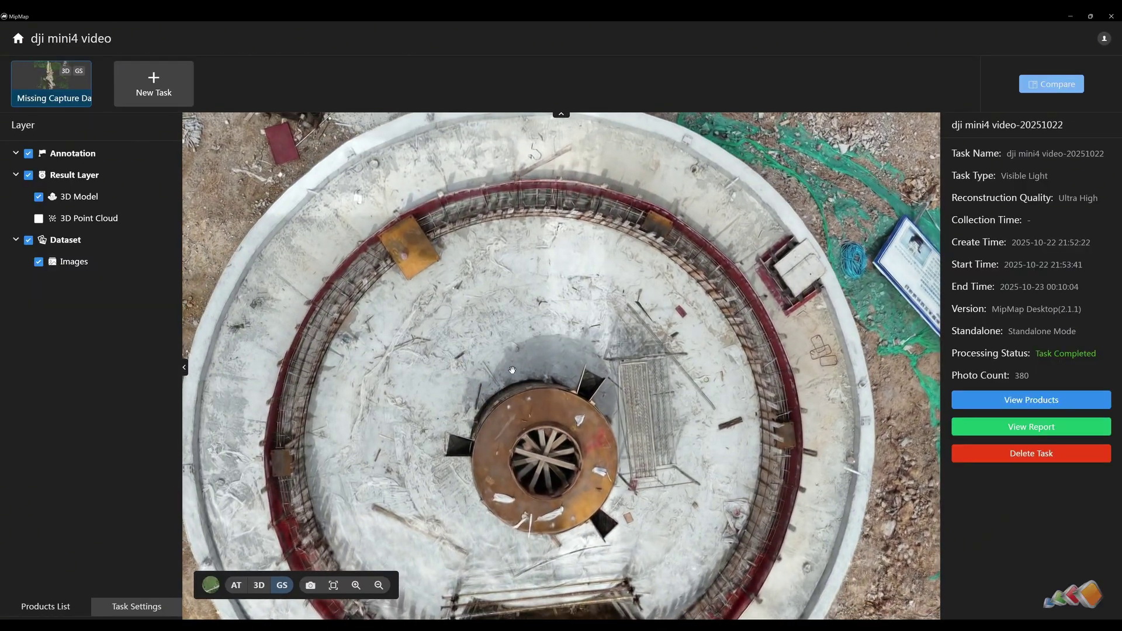
pyautogui.scroll(-6, 554, 393)
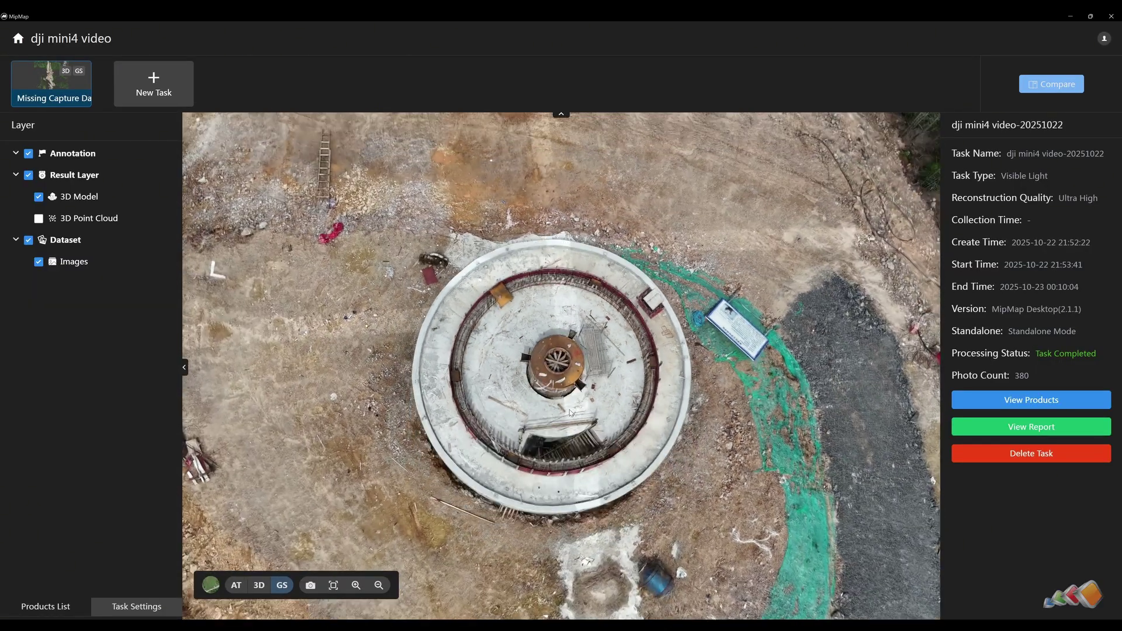
pyautogui.moveTo(560, 459); pyautogui.dragTo(577, 346)
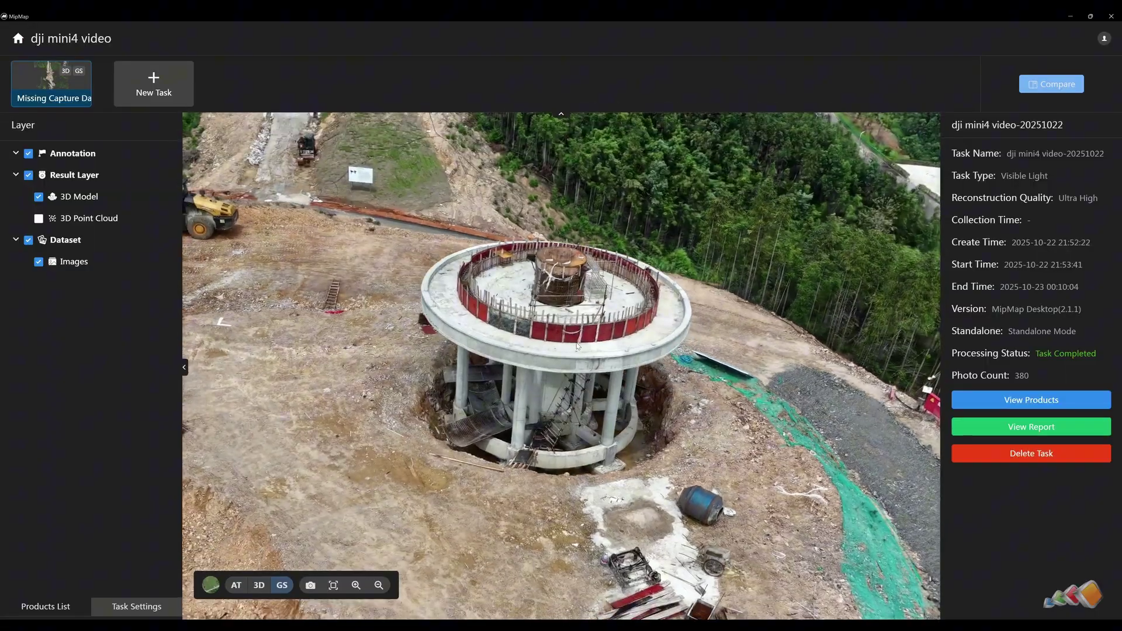
pyautogui.scroll(5, 488, 419)
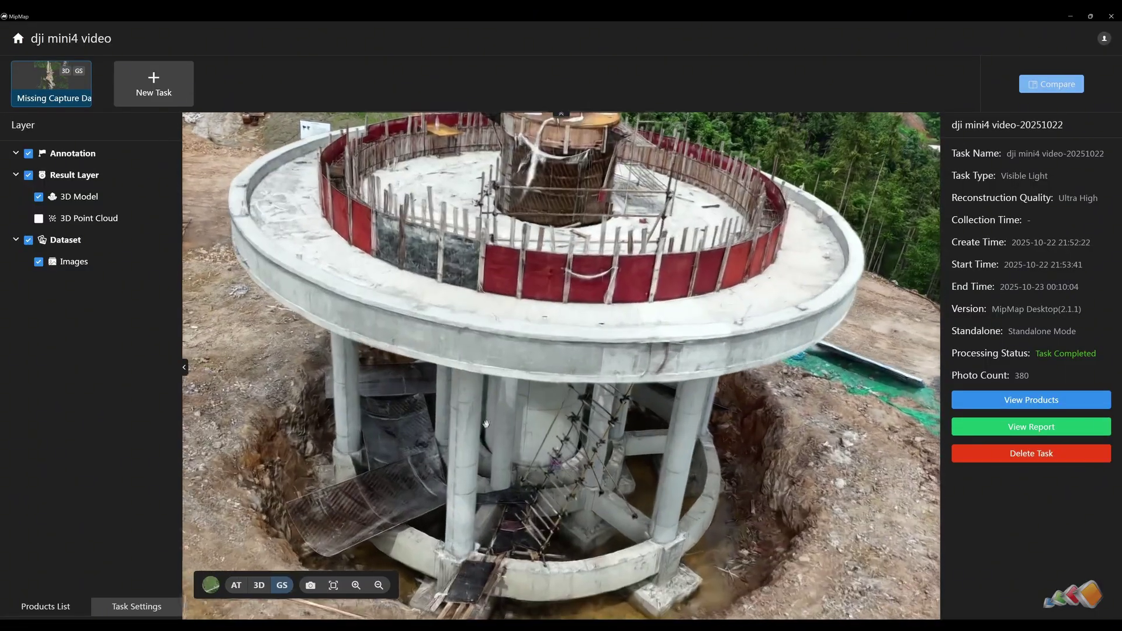
pyautogui.moveTo(453, 463); pyautogui.dragTo(1087, 457)
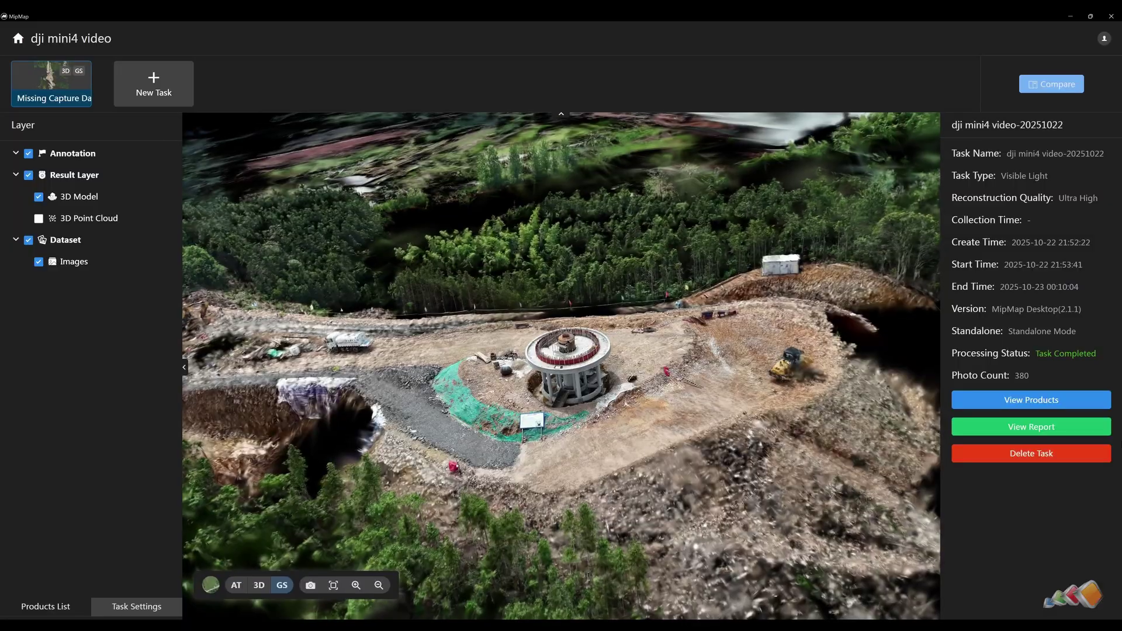
# - Zoom in on the round tower's red formwork and concrete pillars in the splat view
pyautogui.scroll(10, 576, 385)
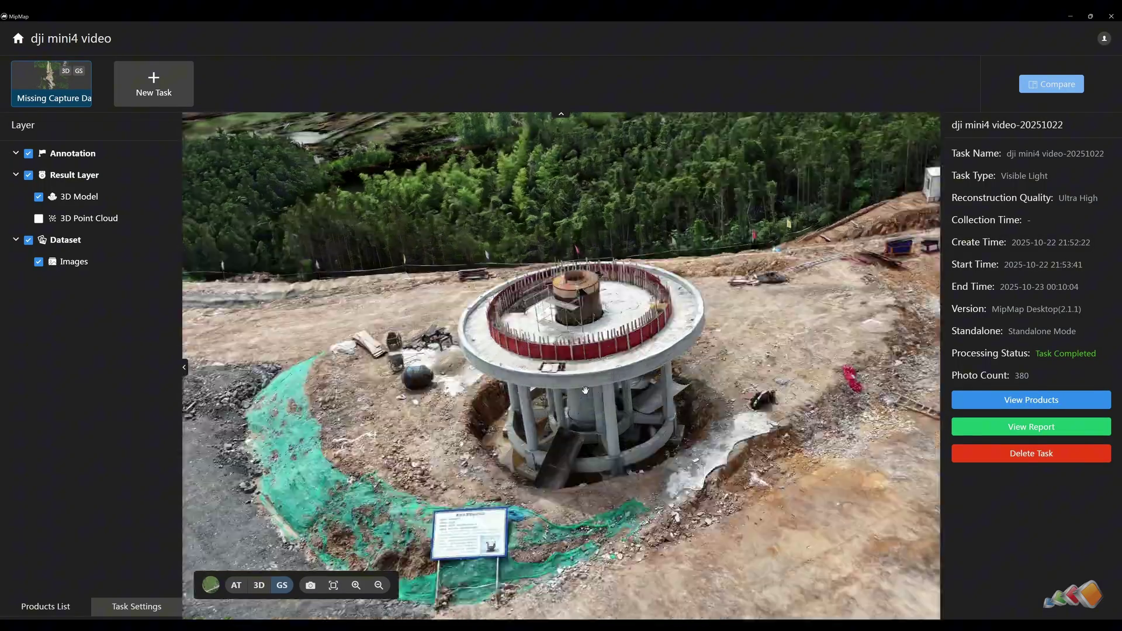
pyautogui.scroll(3, 517, 436)
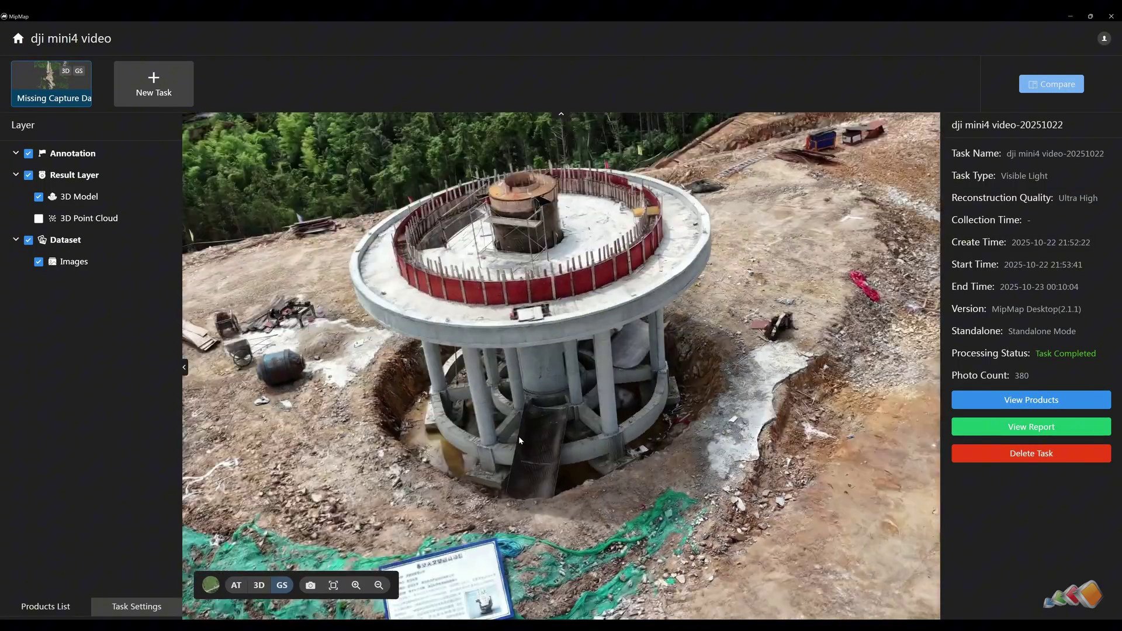